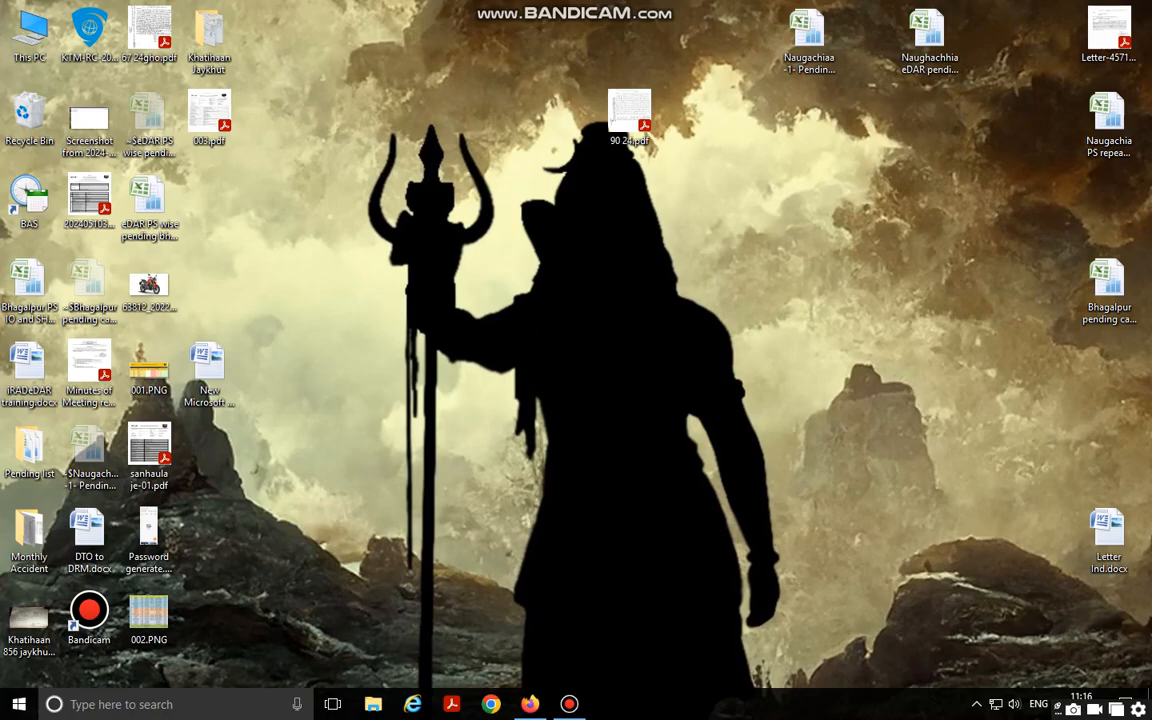
Switch to Firefox and sign in to the eDAR demo under the Police department with the prefilled credentials
click(530, 704)
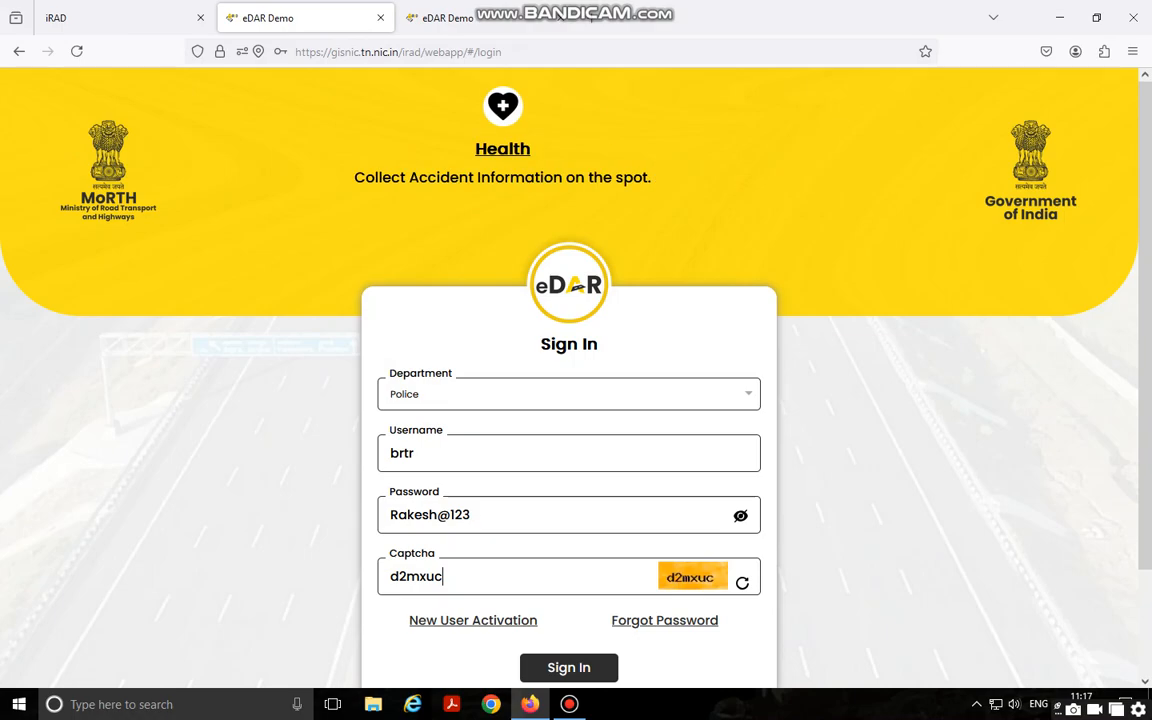
scroll(569, 400, down, 2)
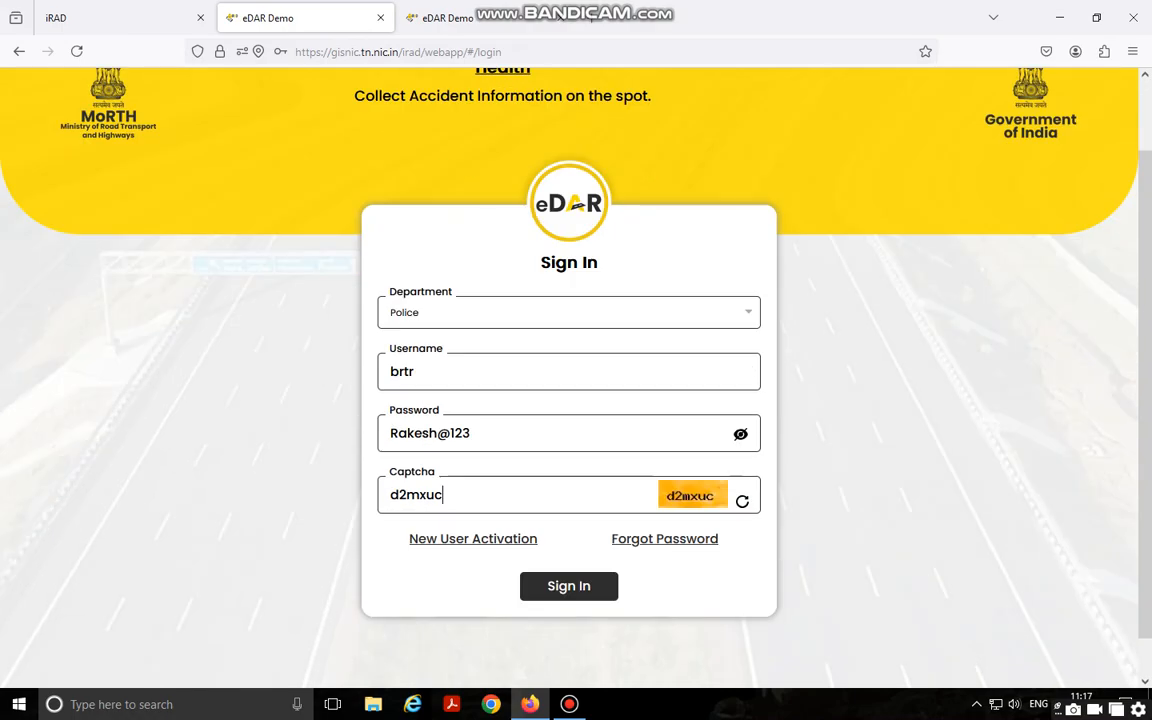
click(90, 17)
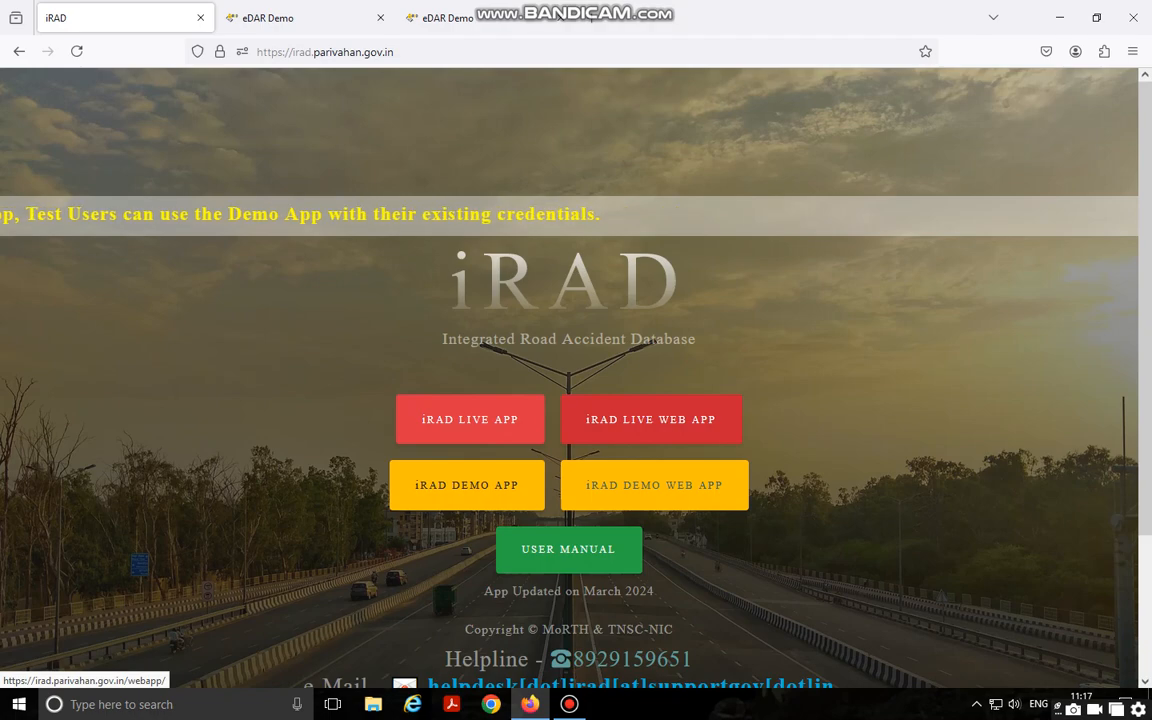
click(268, 17)
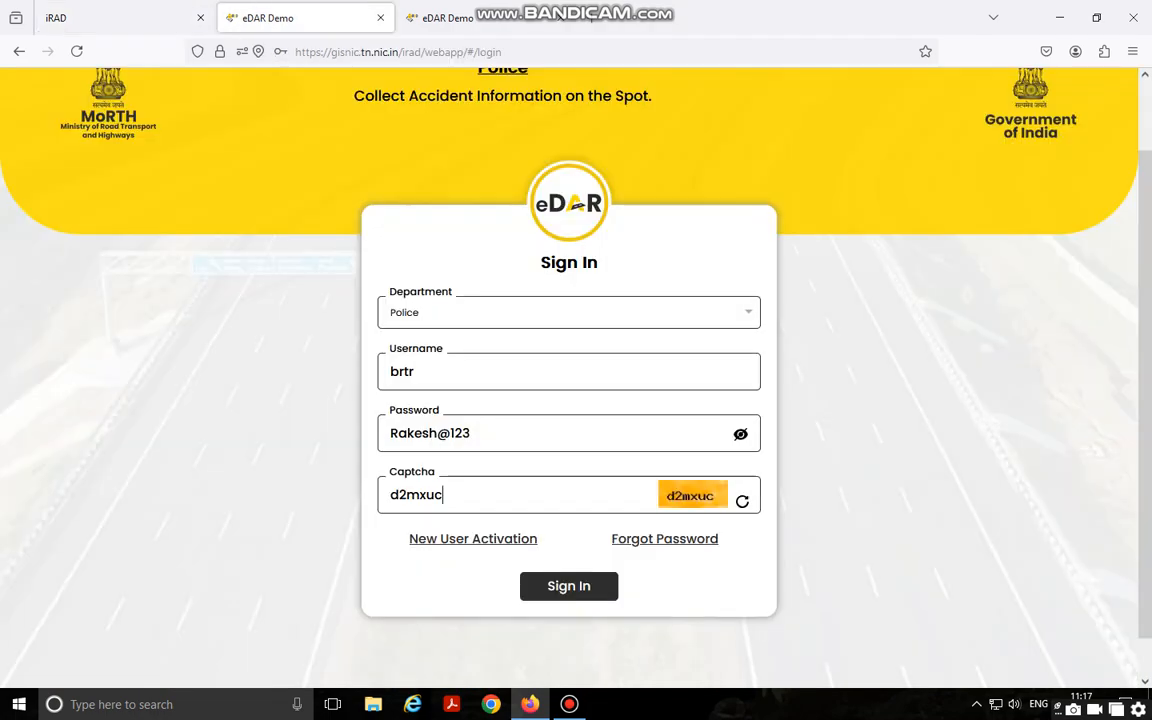
key(Return)
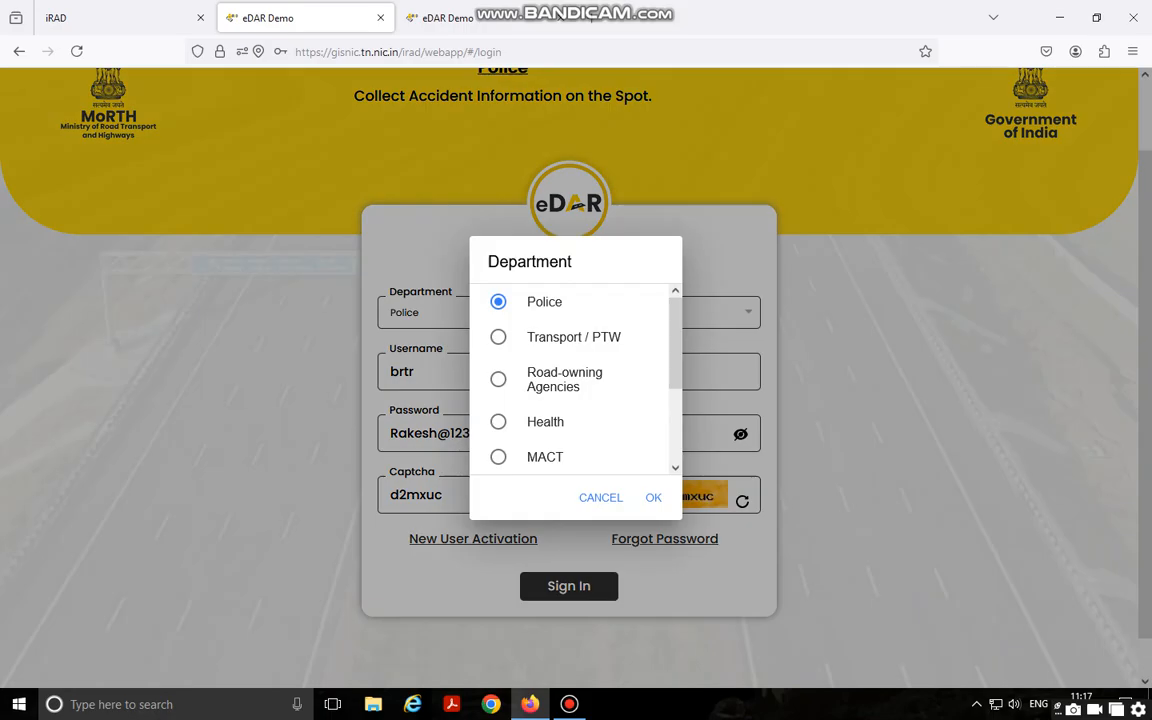
key(Escape)
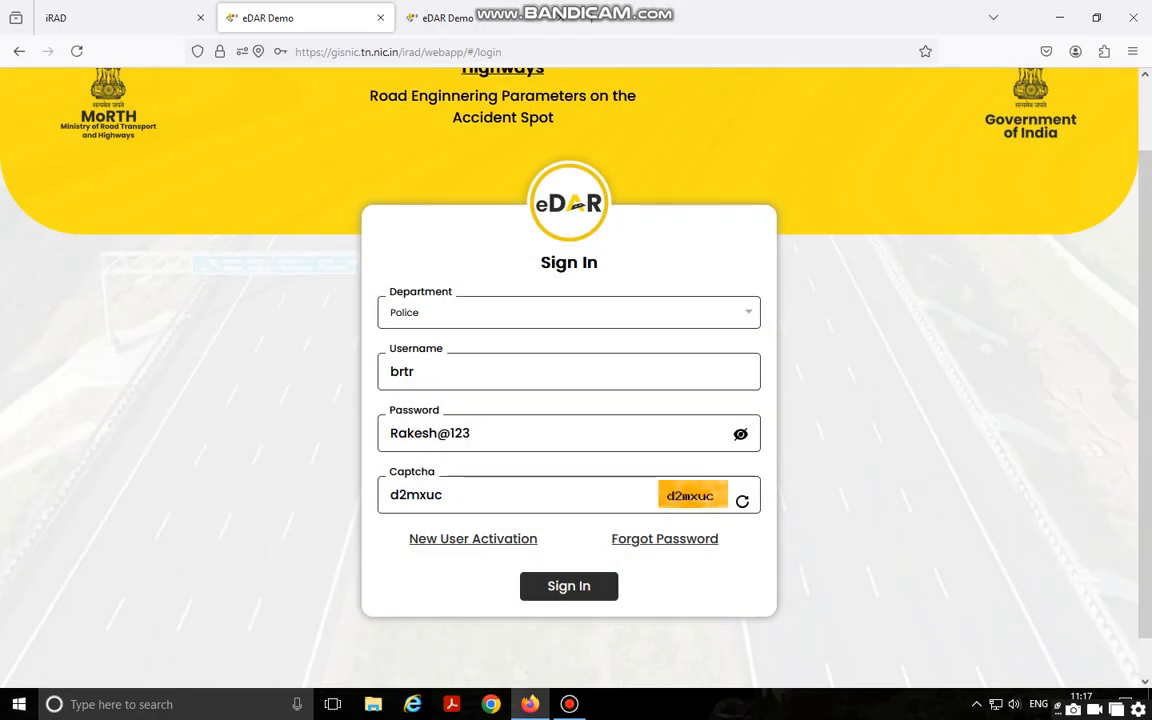
click(569, 586)
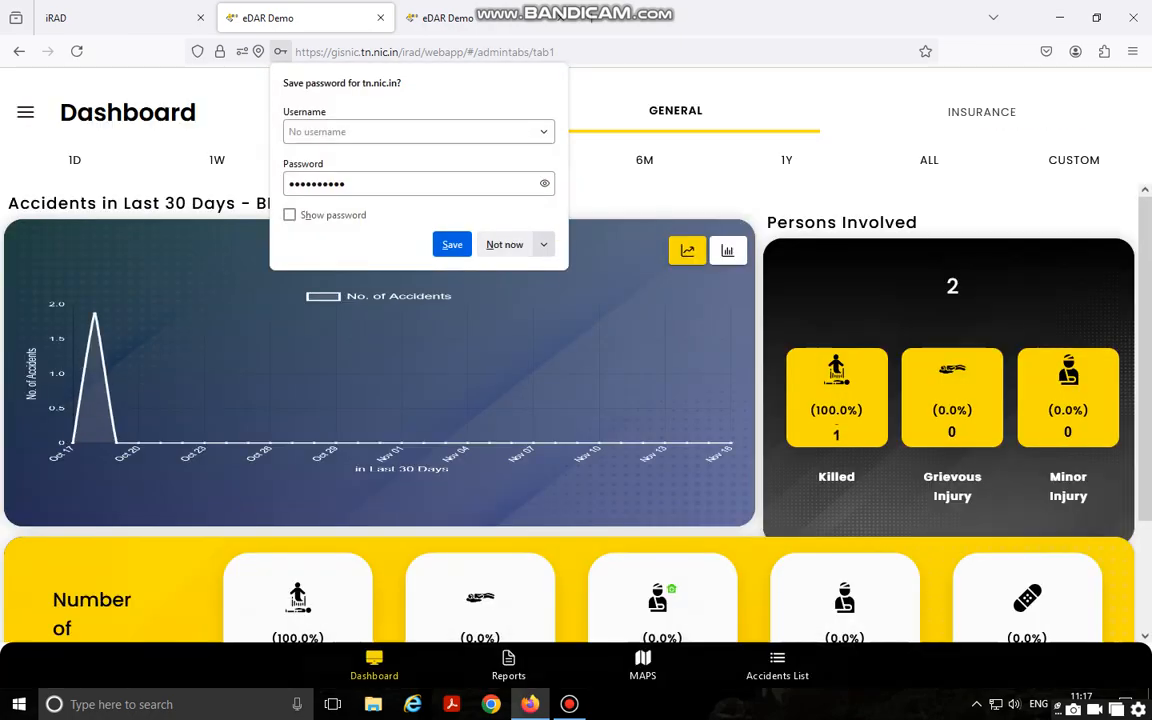
Decline the browser's offer to save the sign-in password
click(544, 245)
click(509, 273)
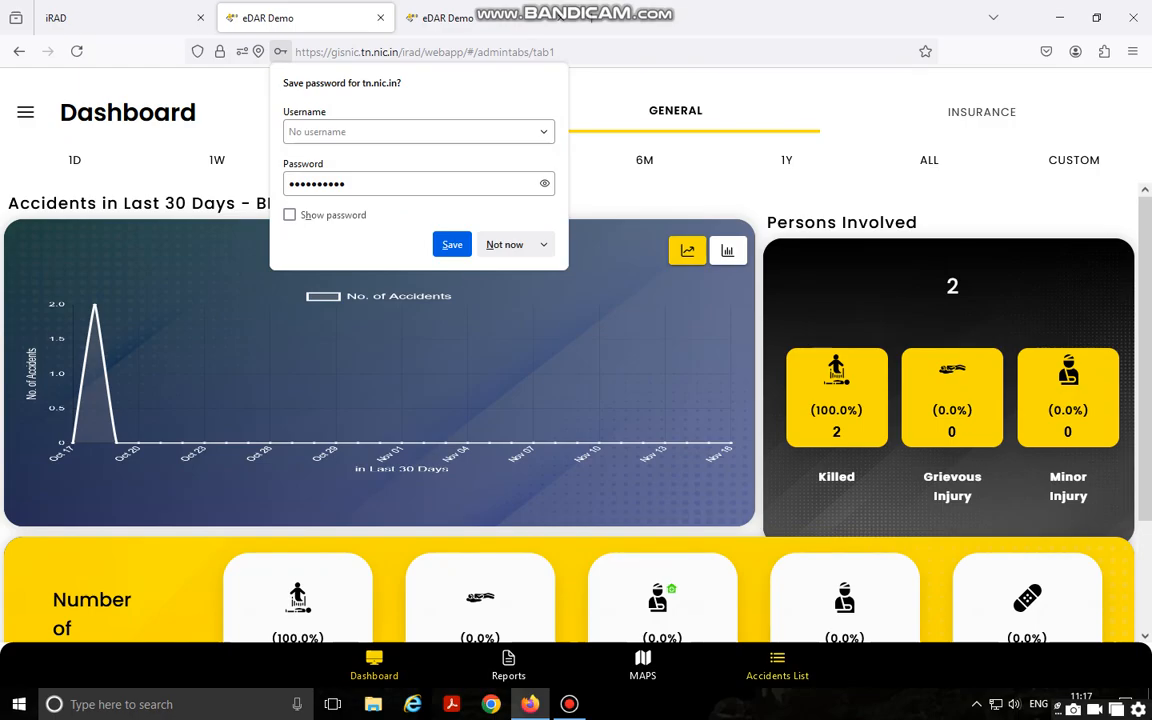
click(505, 245)
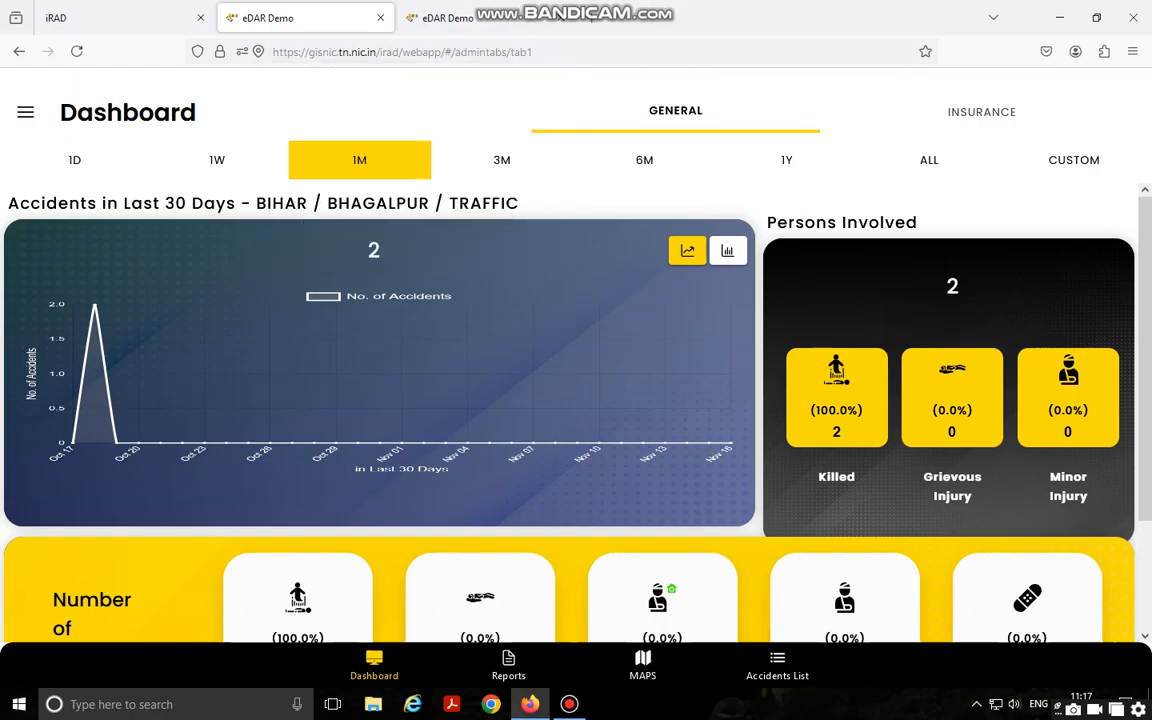
Open the accidents list, show the completed accidents, and view the details of accident 0015
click(777, 666)
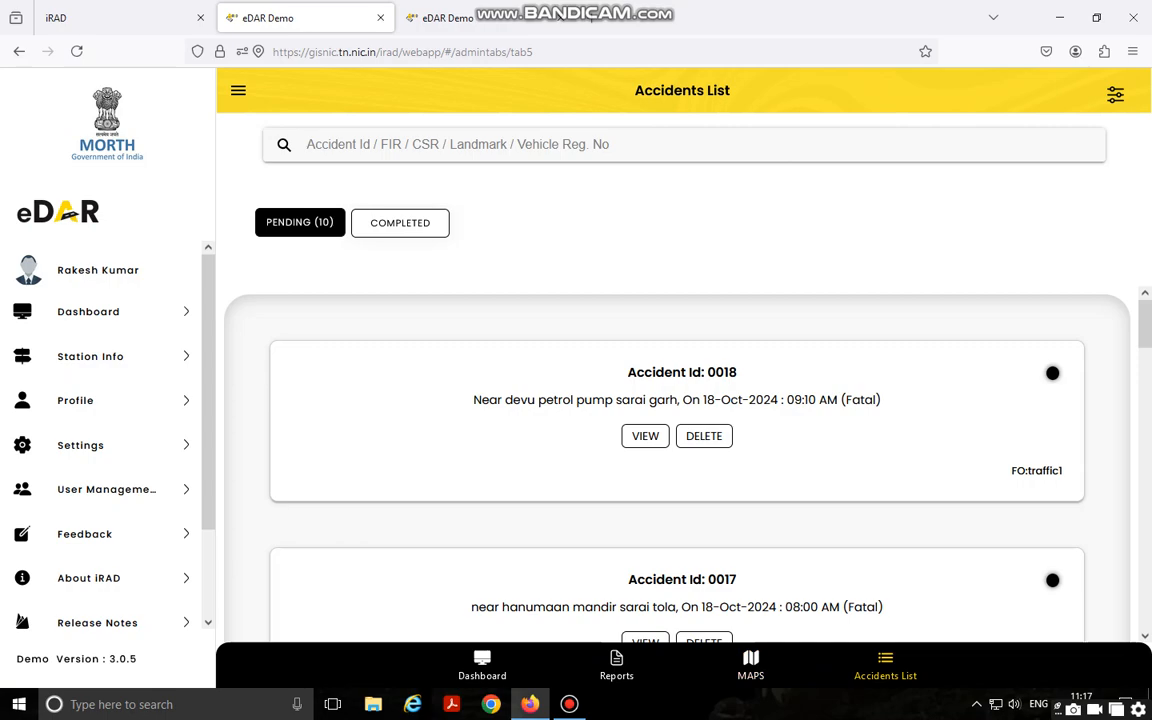
click(569, 704)
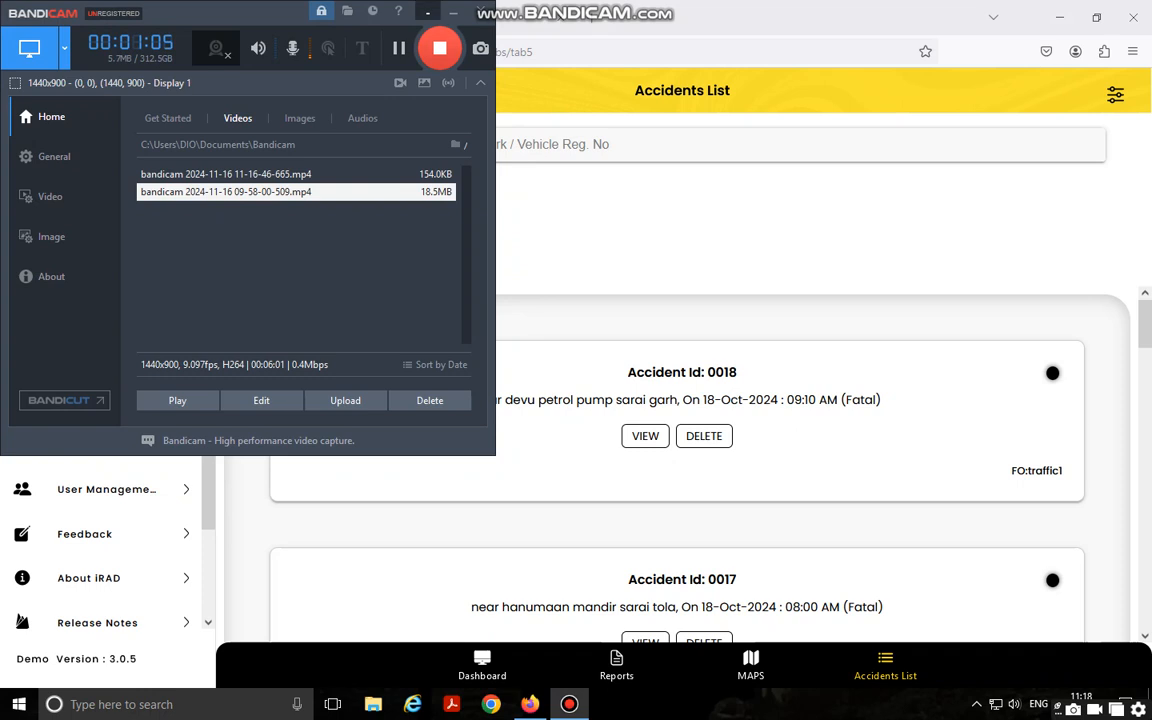
click(453, 13)
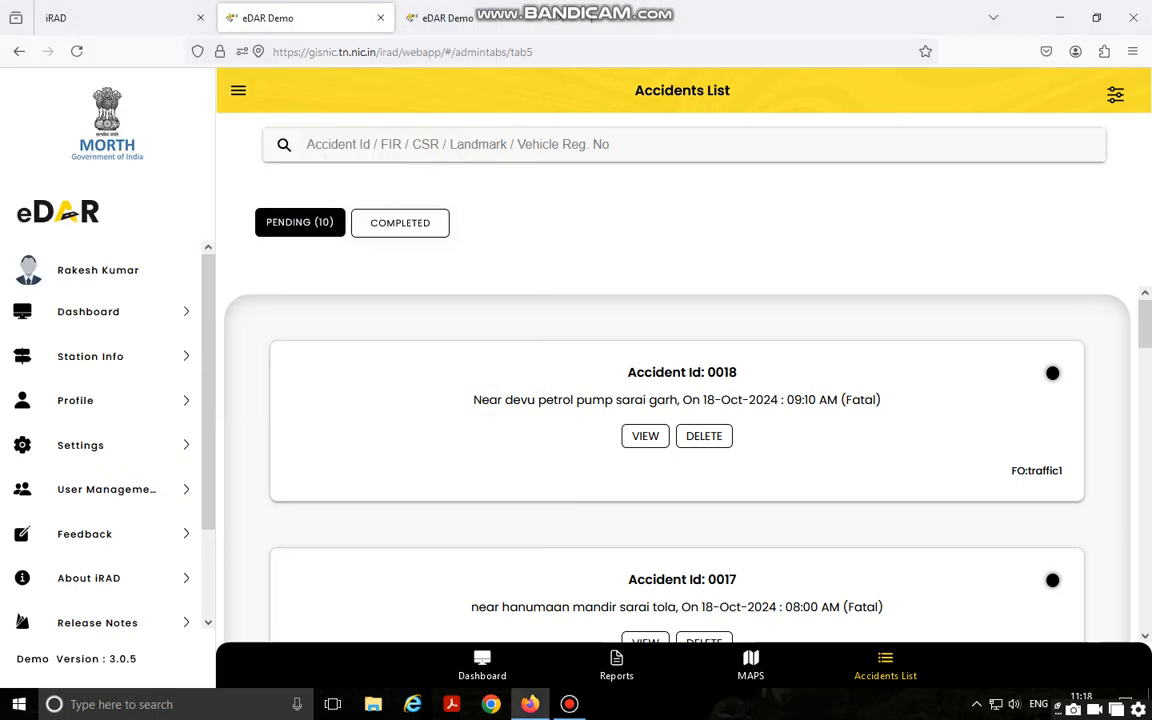
click(400, 222)
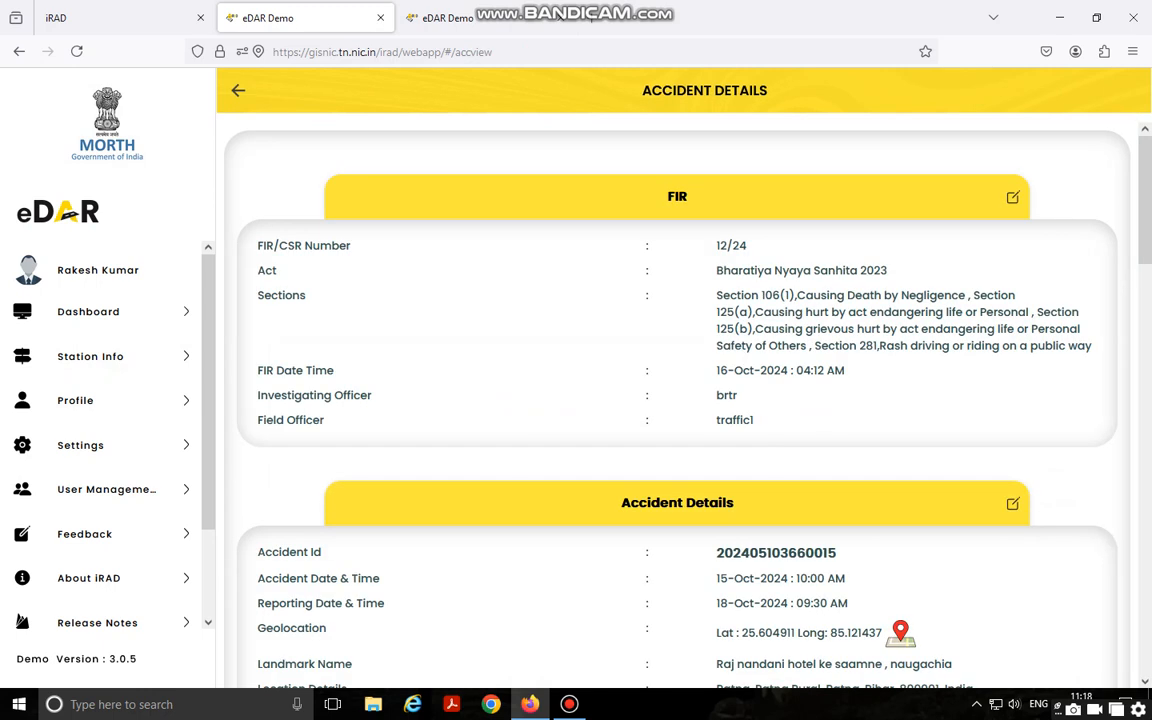
Review the accident's details and proceed to e-DAR with the record, accepting the iRAD completeness notice
scroll(676, 400, down, 3)
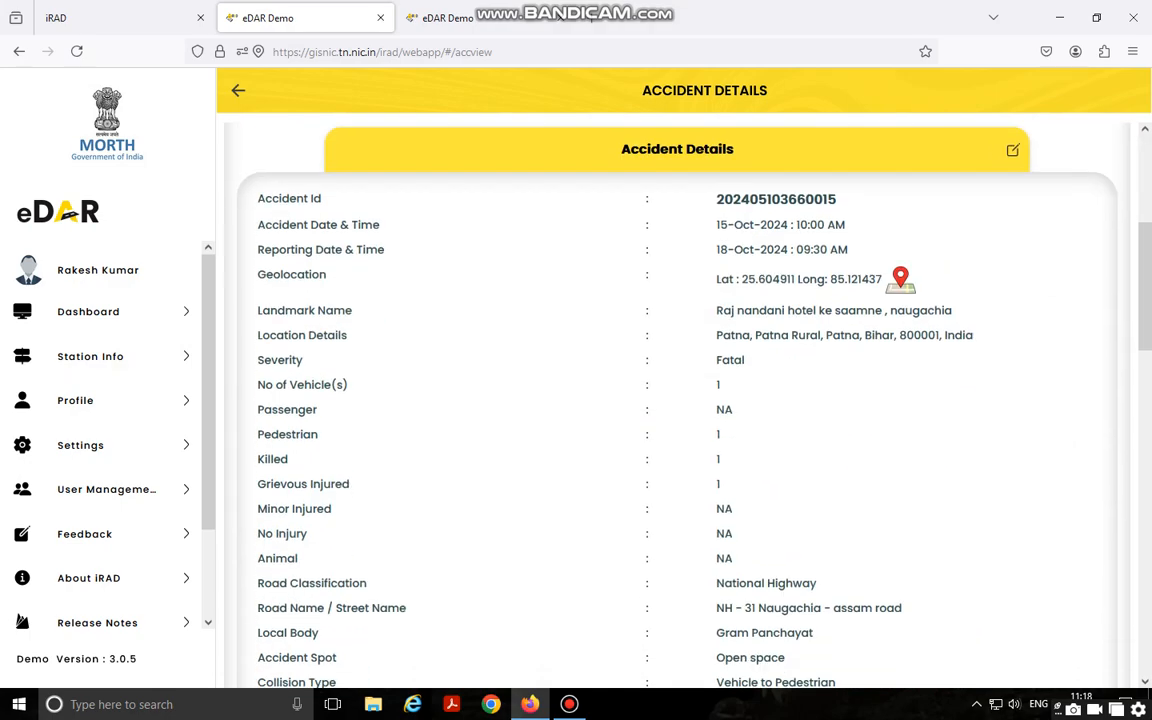
scroll(676, 400, down, 3)
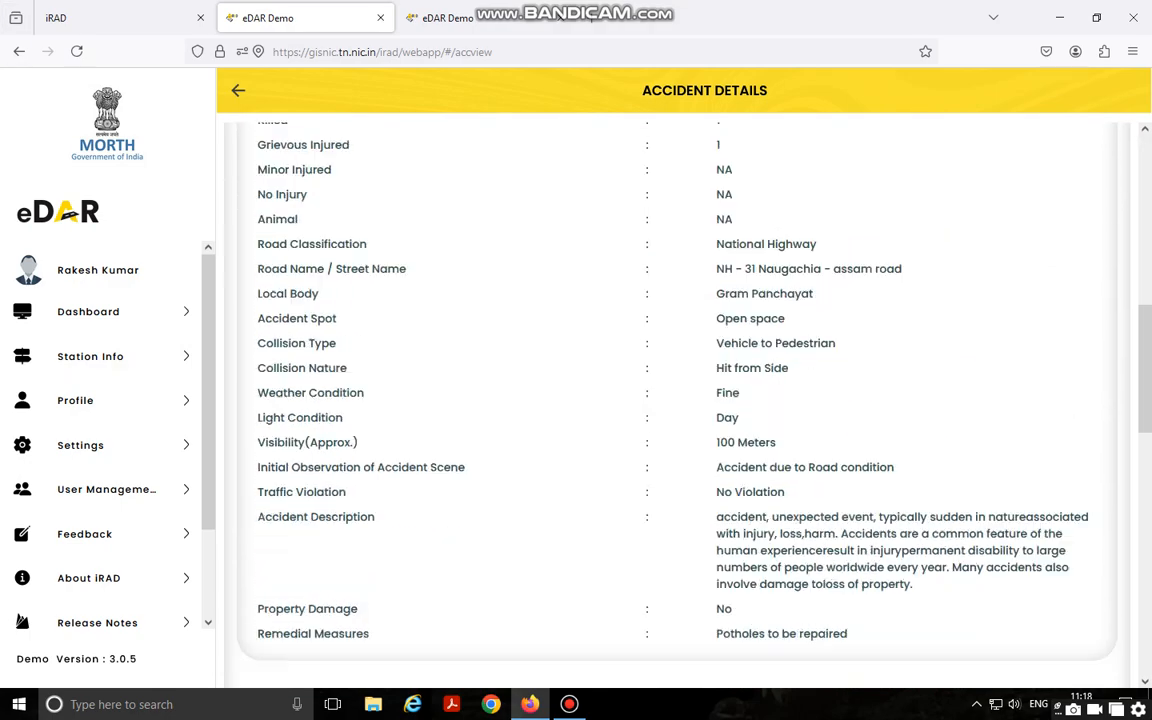
scroll(676, 400, down, 9)
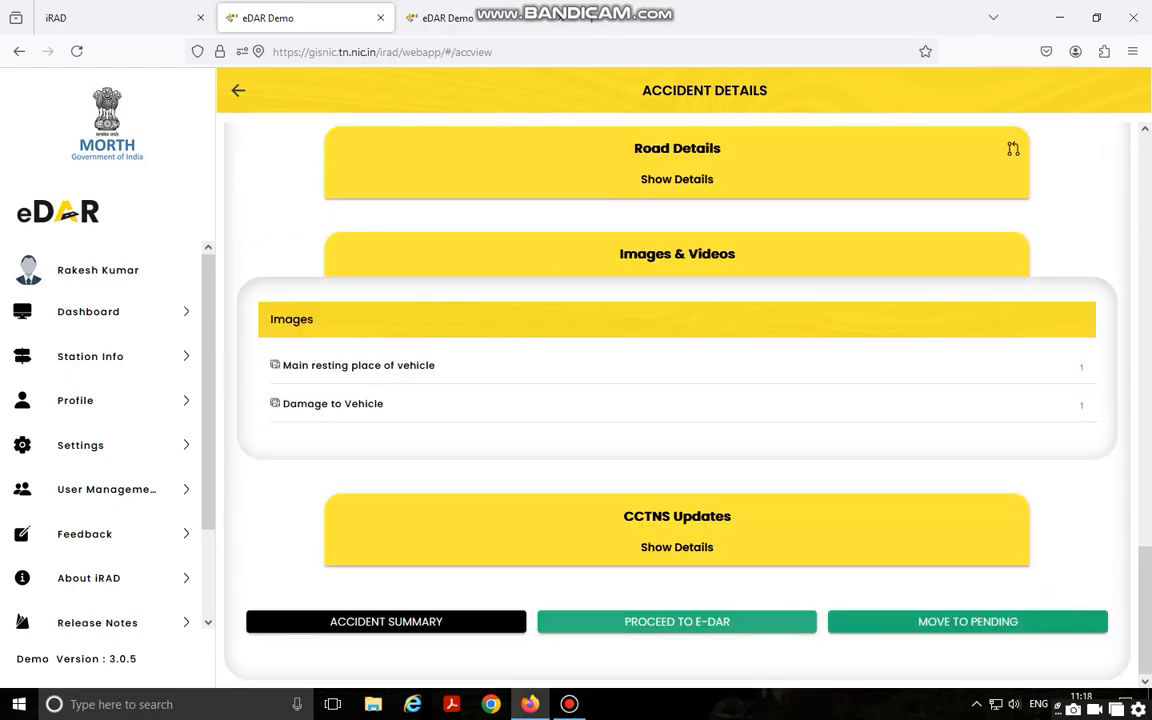
click(677, 621)
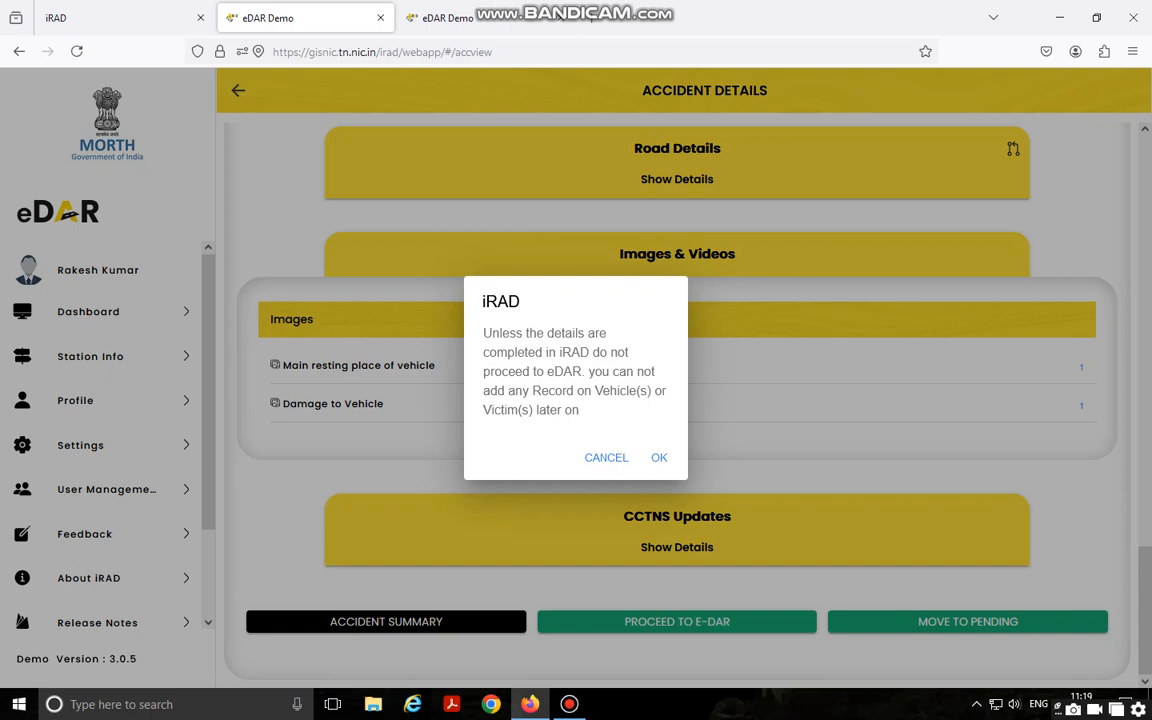
click(659, 458)
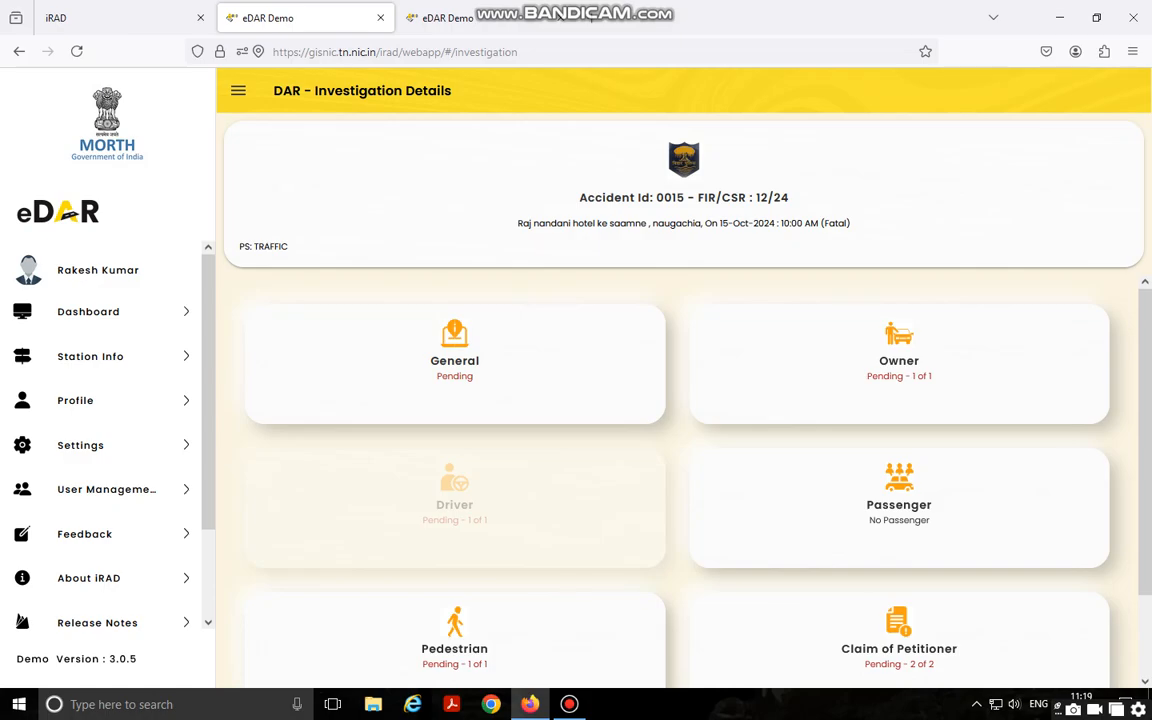
Open the General details of the investigation and set the availability of CCTV footage to No
click(455, 362)
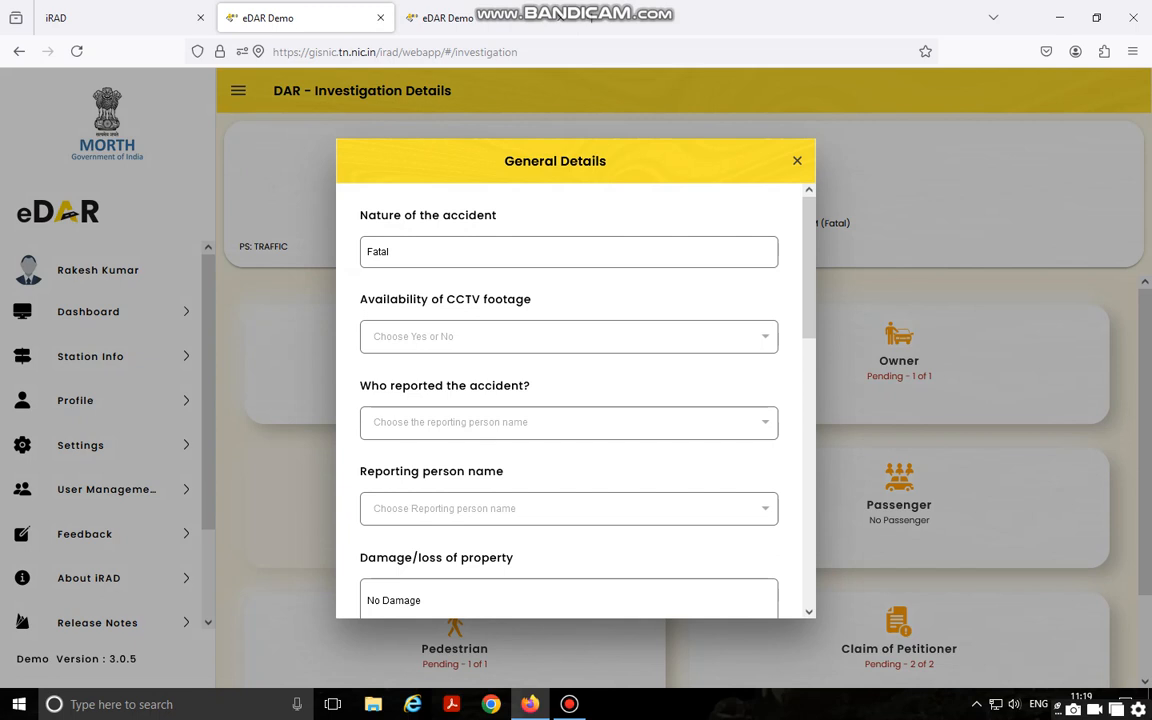
click(569, 337)
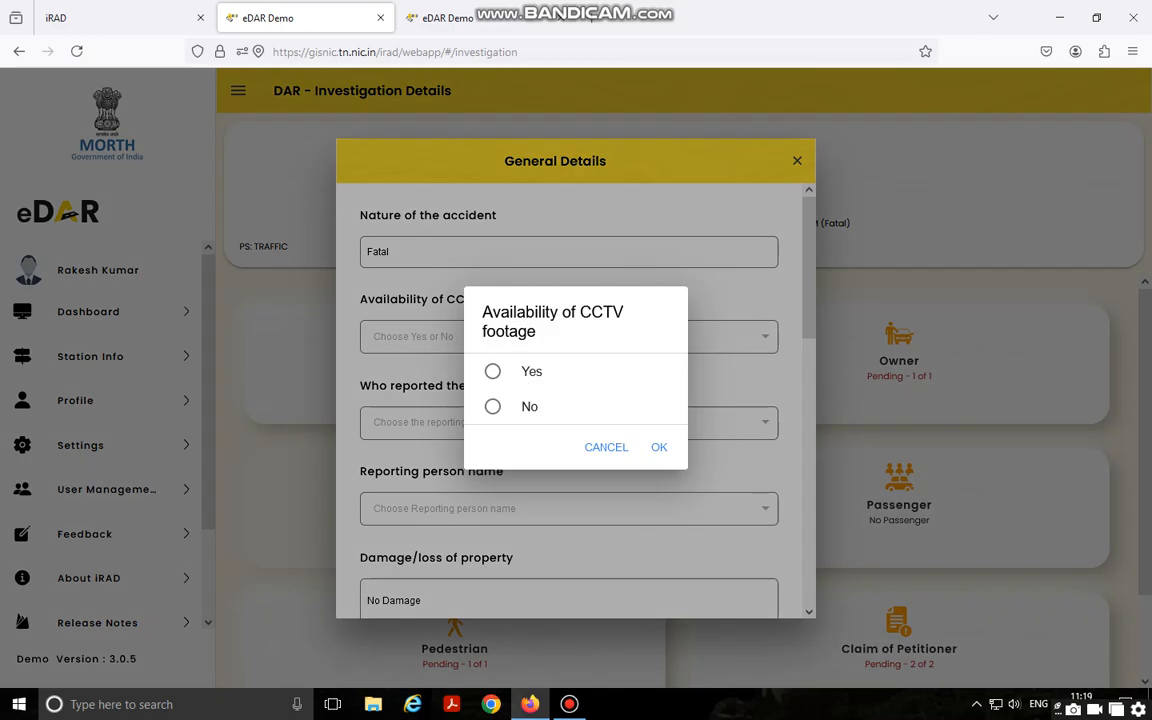
click(492, 406)
click(659, 447)
Set Police as the party who reported the accident
scroll(569, 400, down, 2)
click(569, 341)
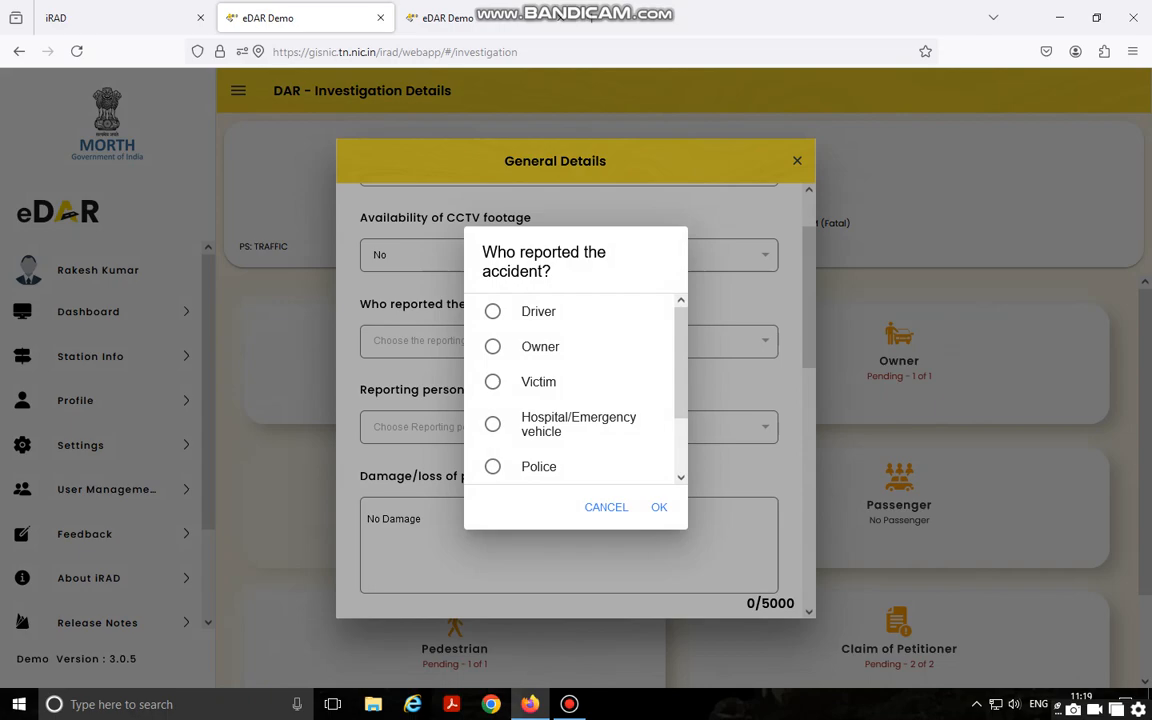
scroll(575, 390, down, 1)
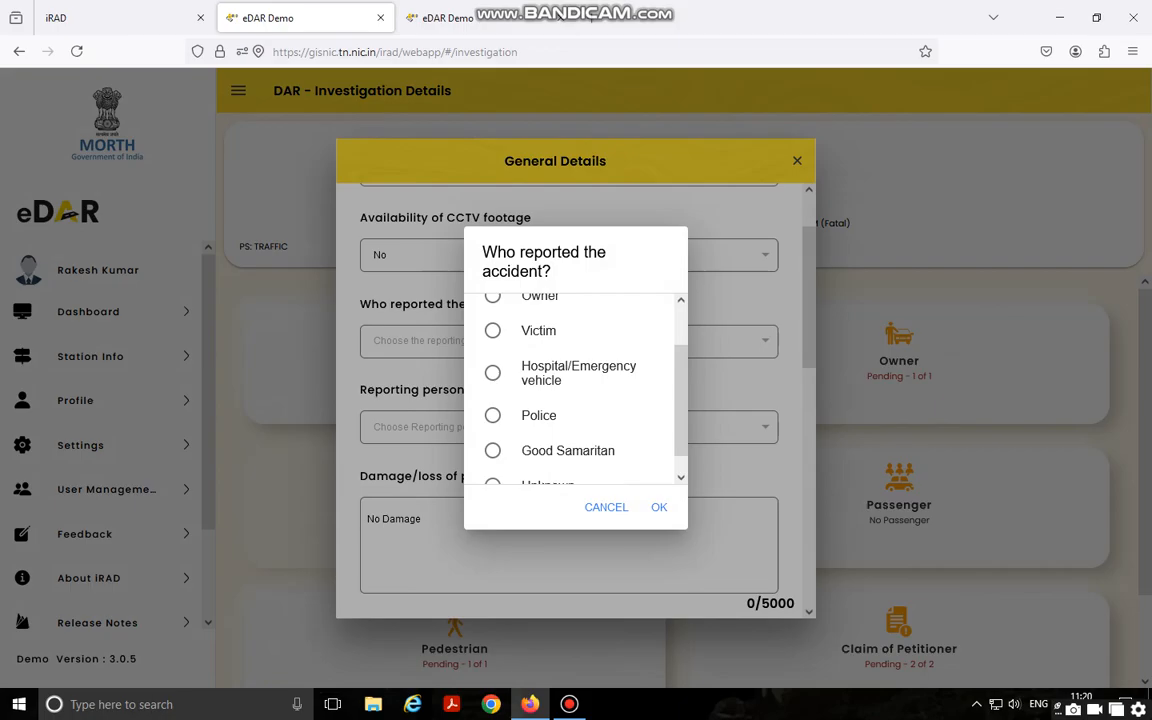
scroll(575, 390, down, 1)
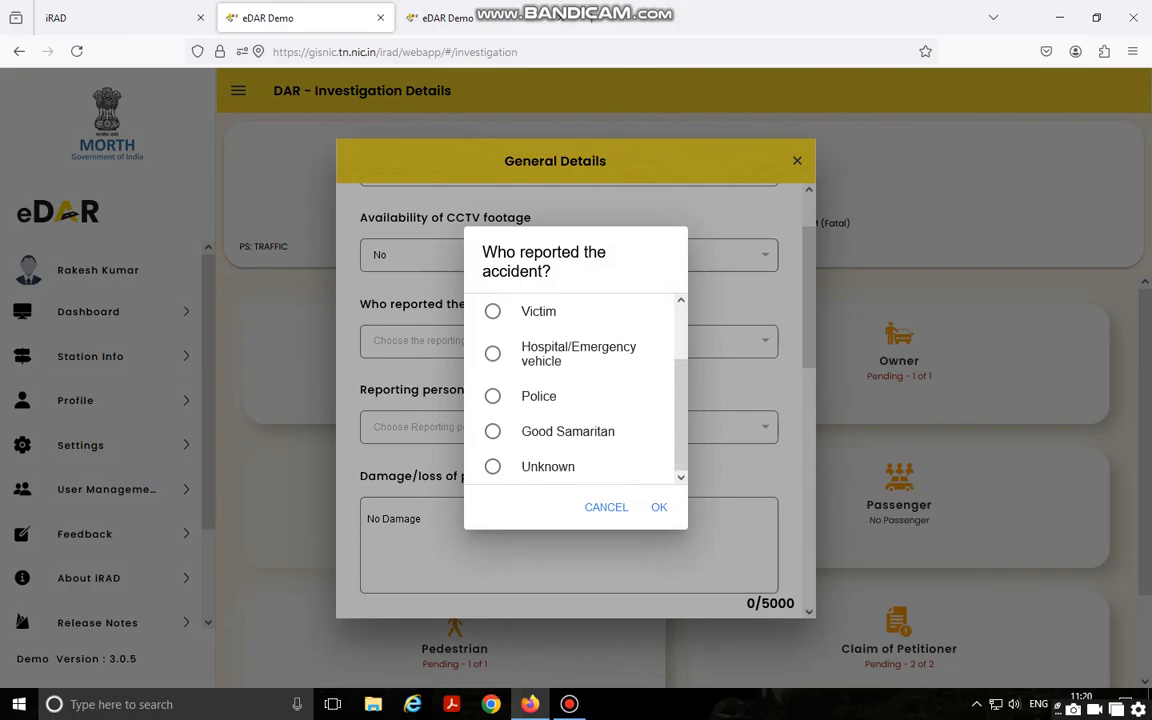
click(492, 396)
click(659, 507)
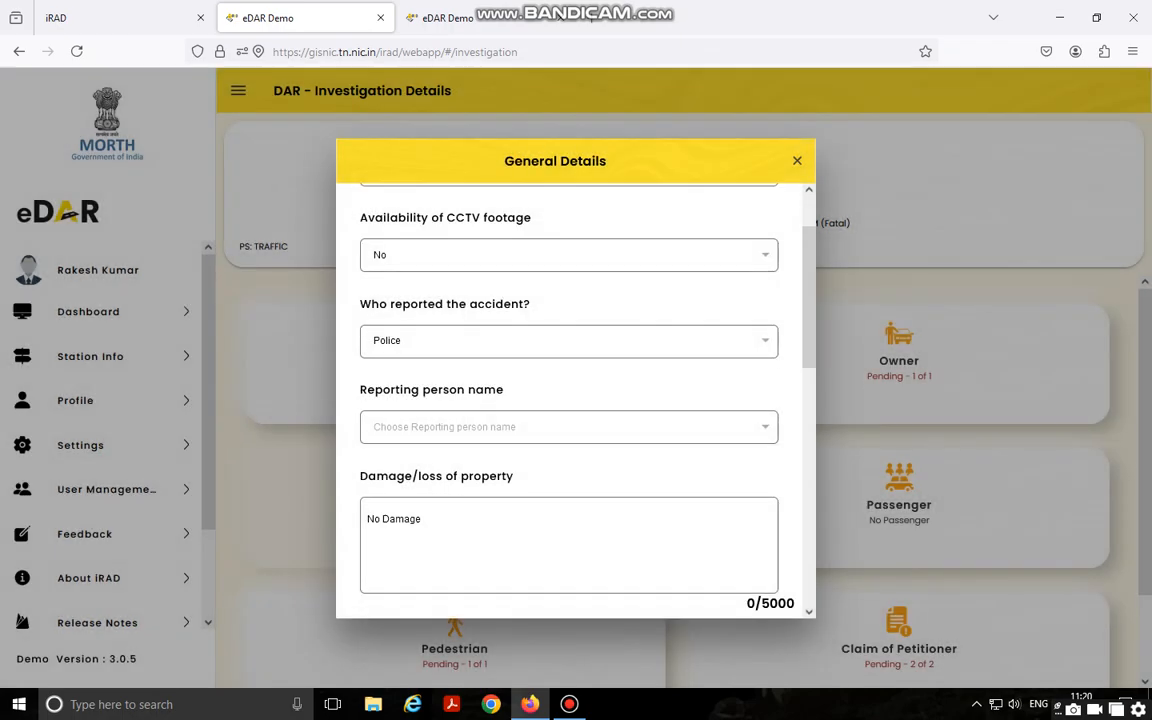
Select the listed officer as the reporting person's name
click(569, 427)
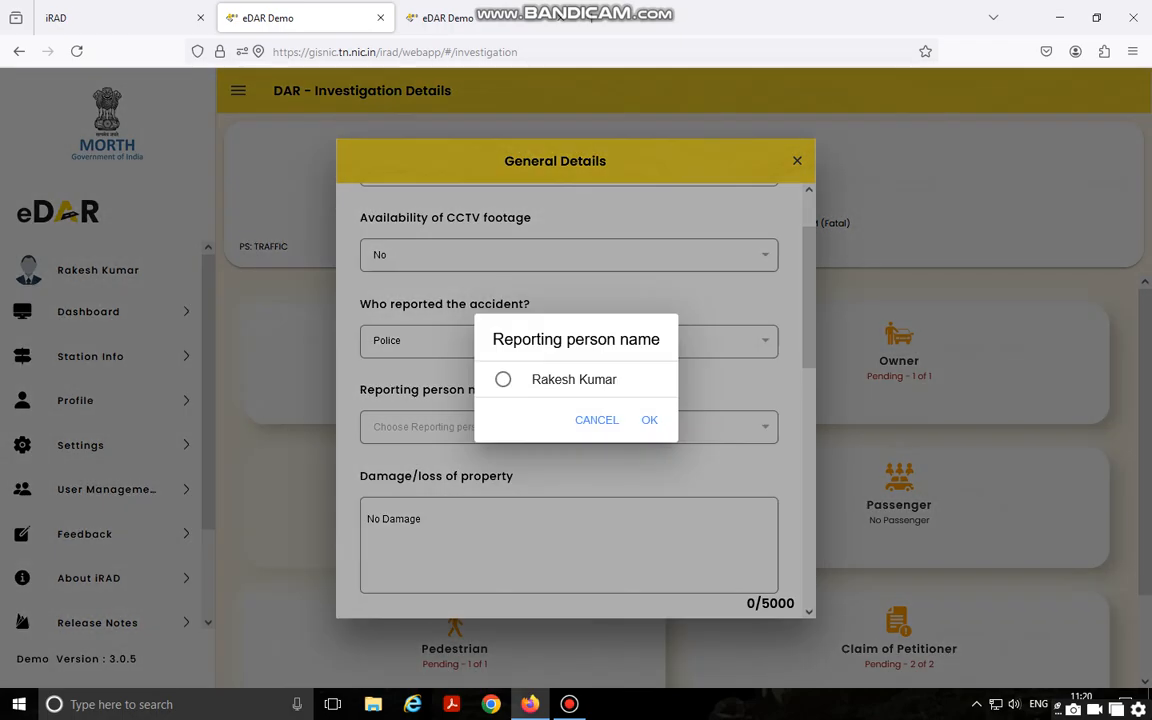
click(503, 380)
click(649, 420)
Record "No Damage" for damage/loss of property and "No any other loss injury" for any other loss/injury
scroll(576, 400, down, 1)
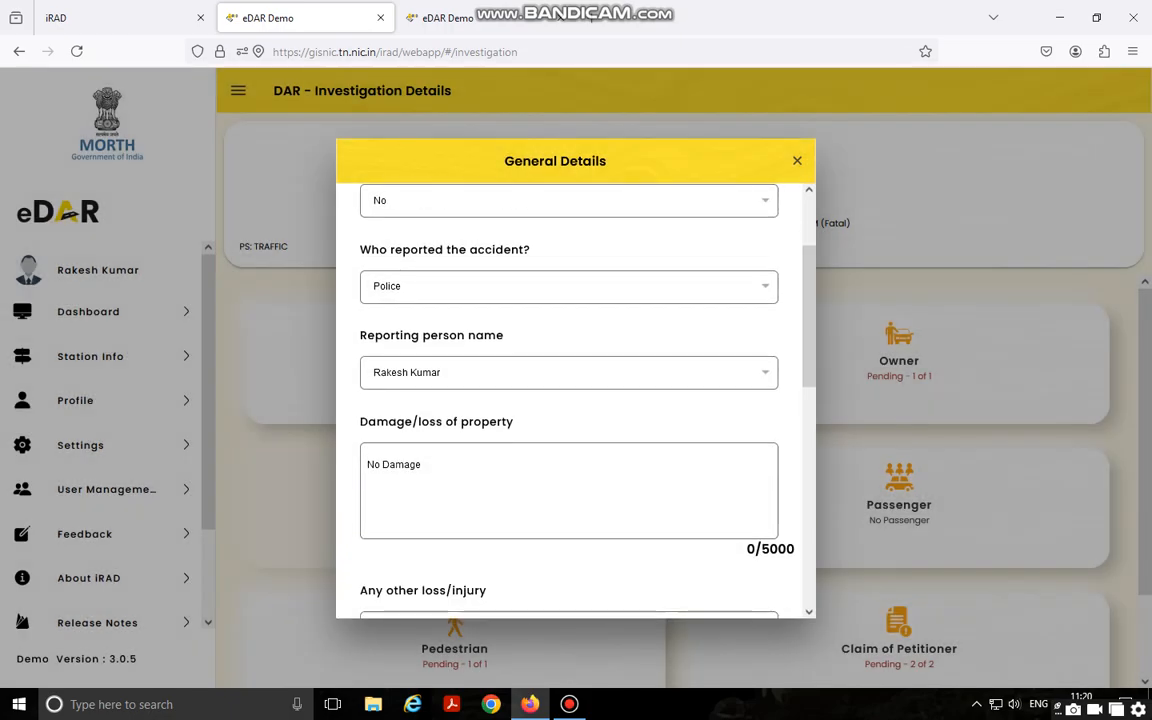
scroll(576, 400, down, 1)
click(422, 356)
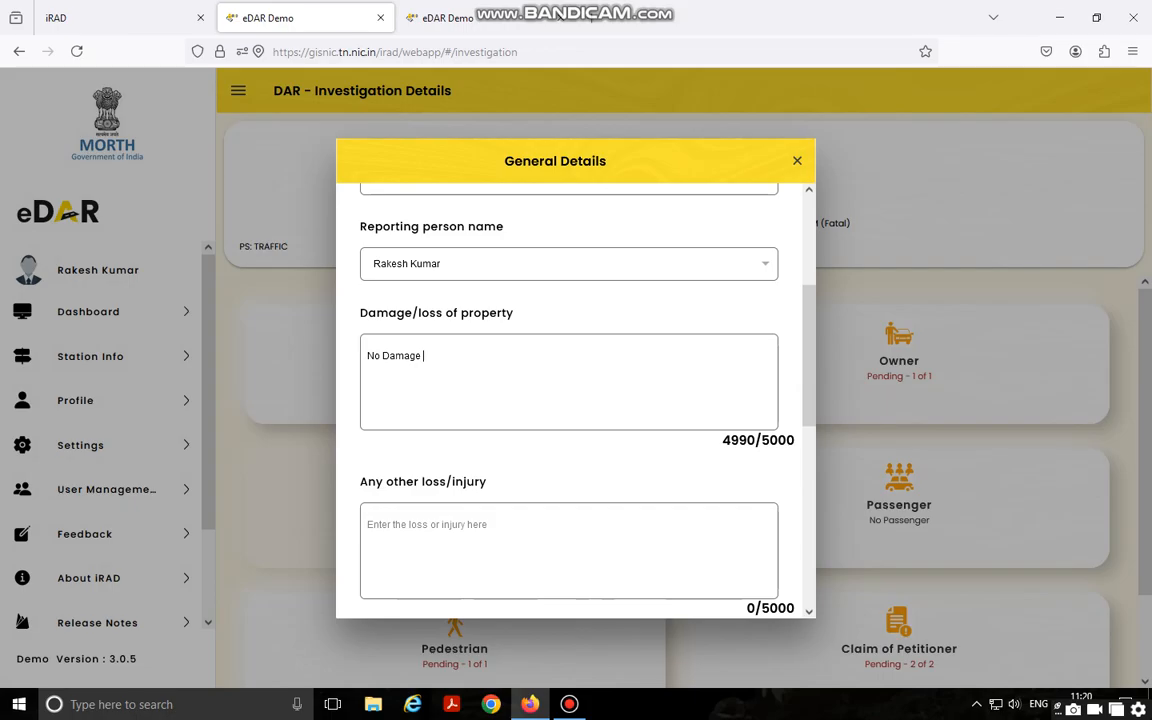
scroll(568, 400, down, 3)
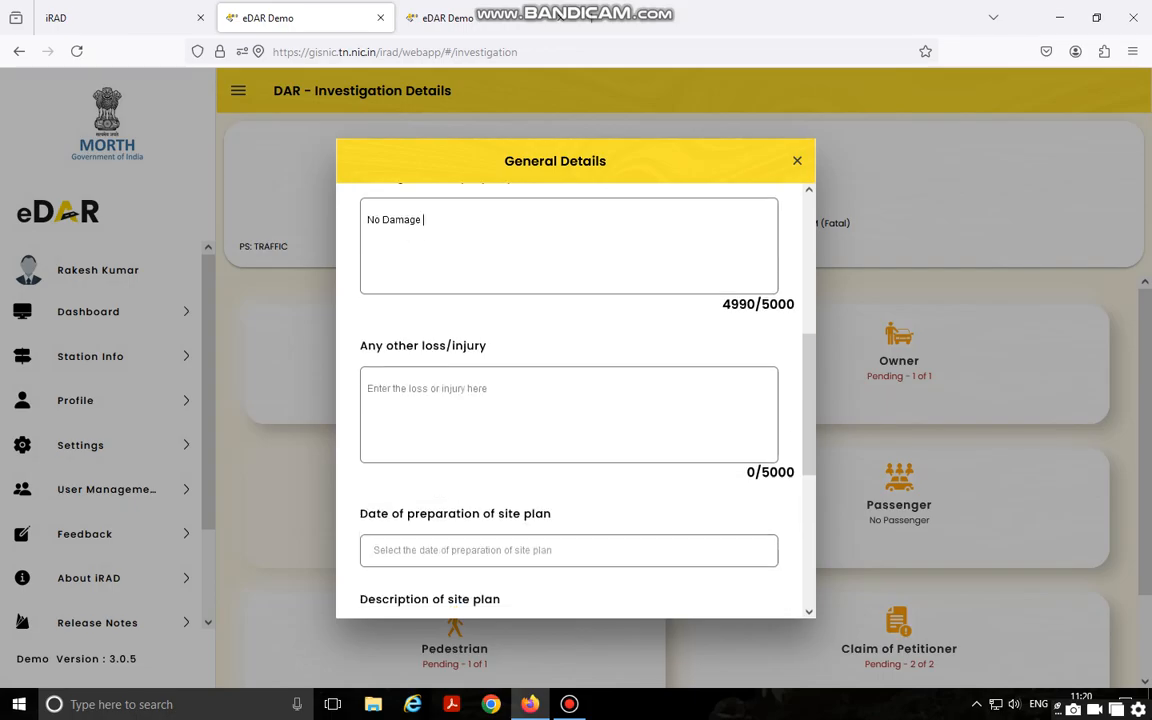
click(368, 389)
text(No a)
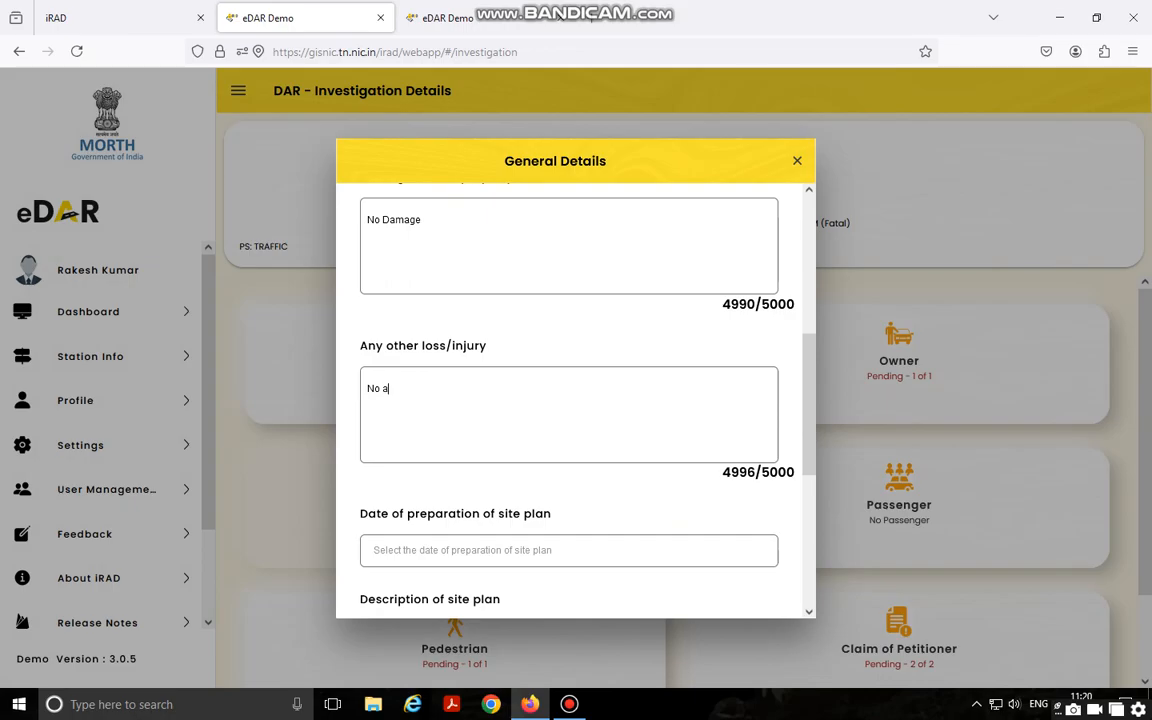
text(ny other)
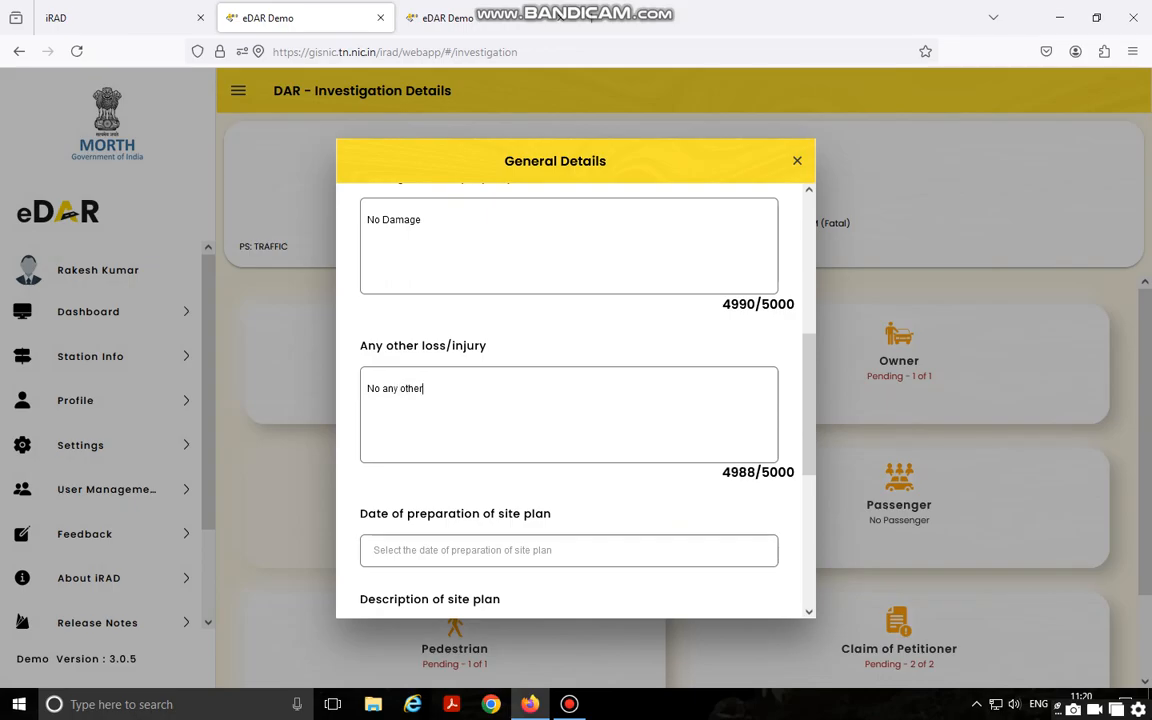
text( loss injury)
Set the date of preparation of the site plan to 14-Nov-2024
scroll(575, 400, down, 1)
scroll(569, 441, down, 1)
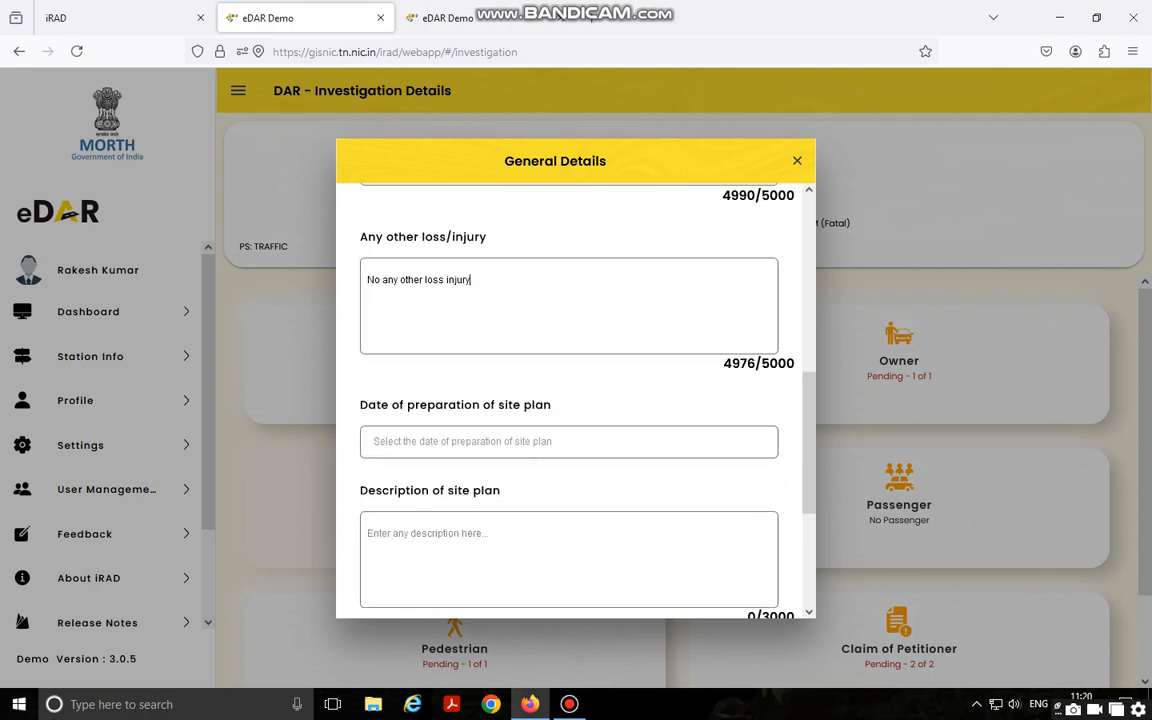
click(569, 441)
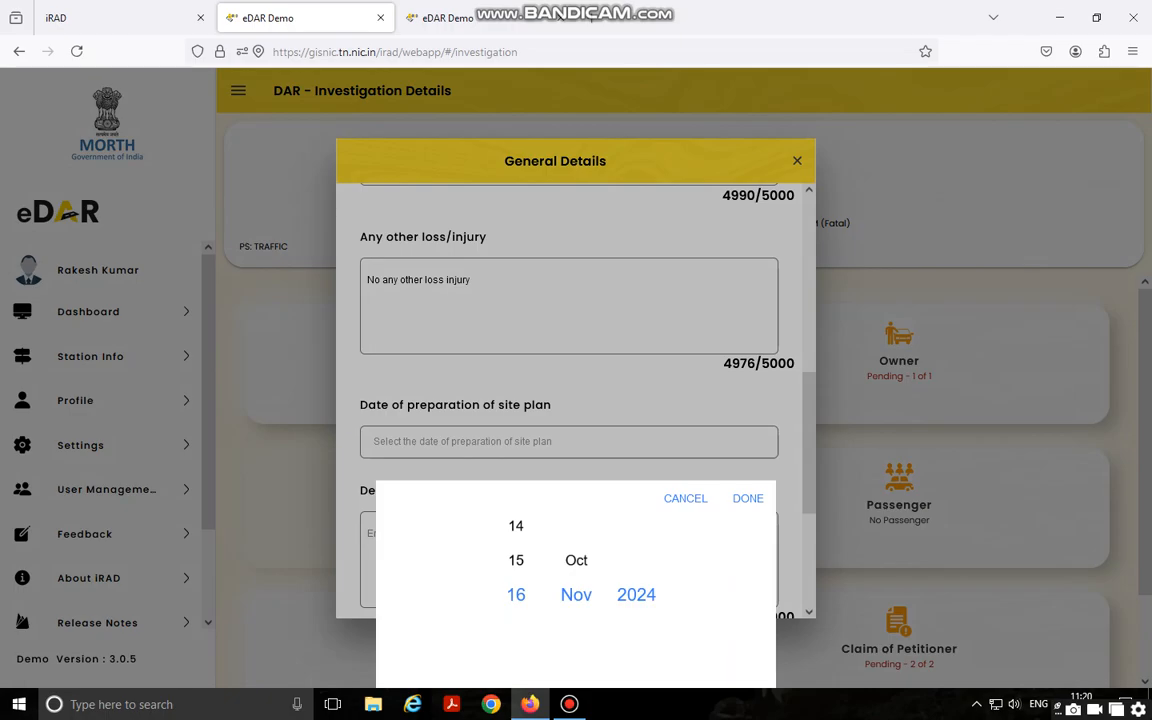
scroll(516, 594, up, 1)
scroll(516, 594, up, 1)
click(748, 498)
scroll(576, 400, down, 1)
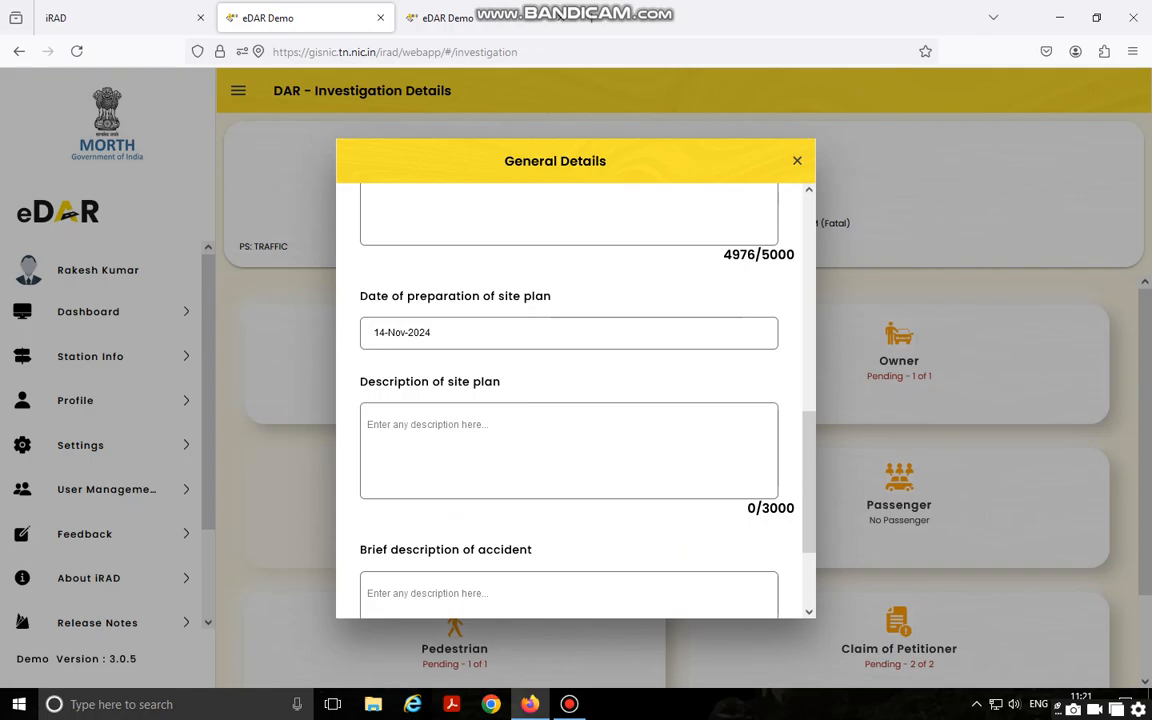
Search Google for "accidentsummery" in a new browser tab
click(369, 425)
scroll(576, 400, down, 2)
key(ctrl+t)
click(569, 252)
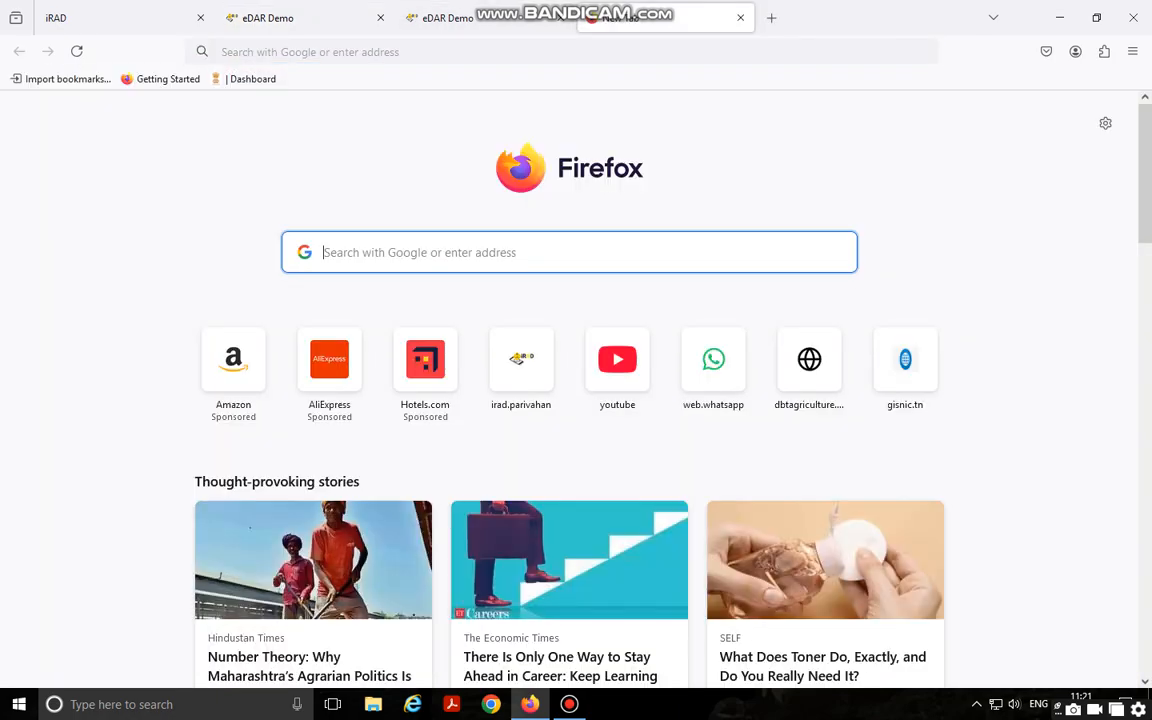
text(accid)
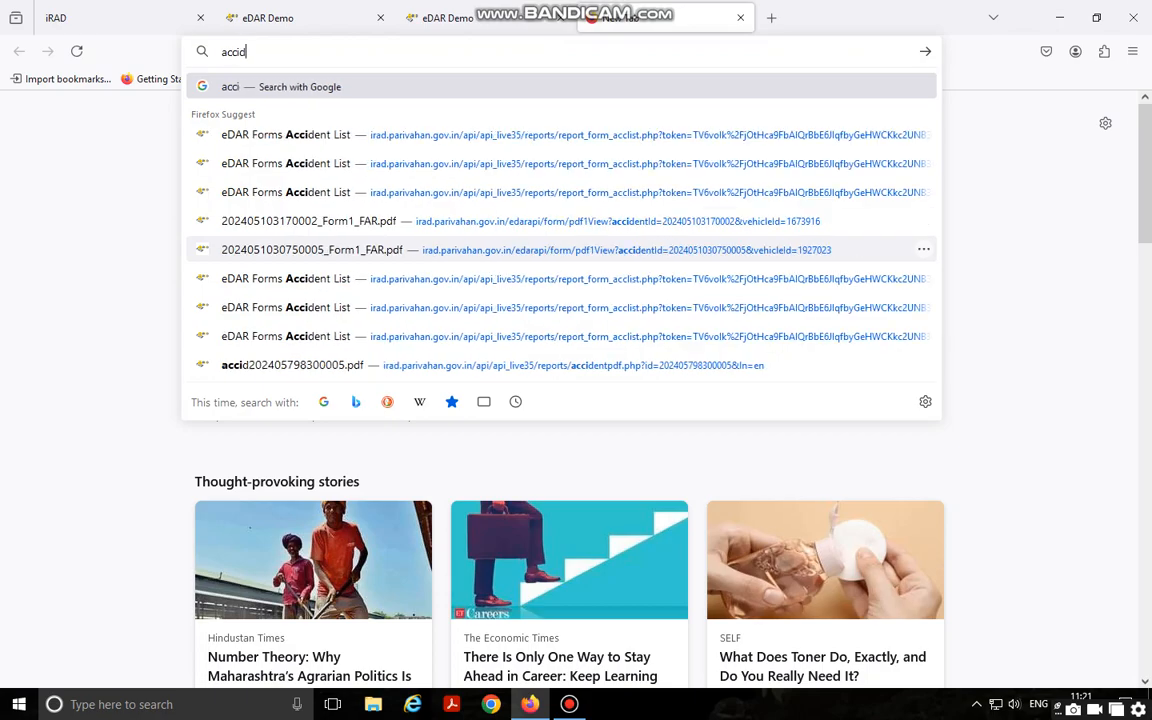
text(entsu)
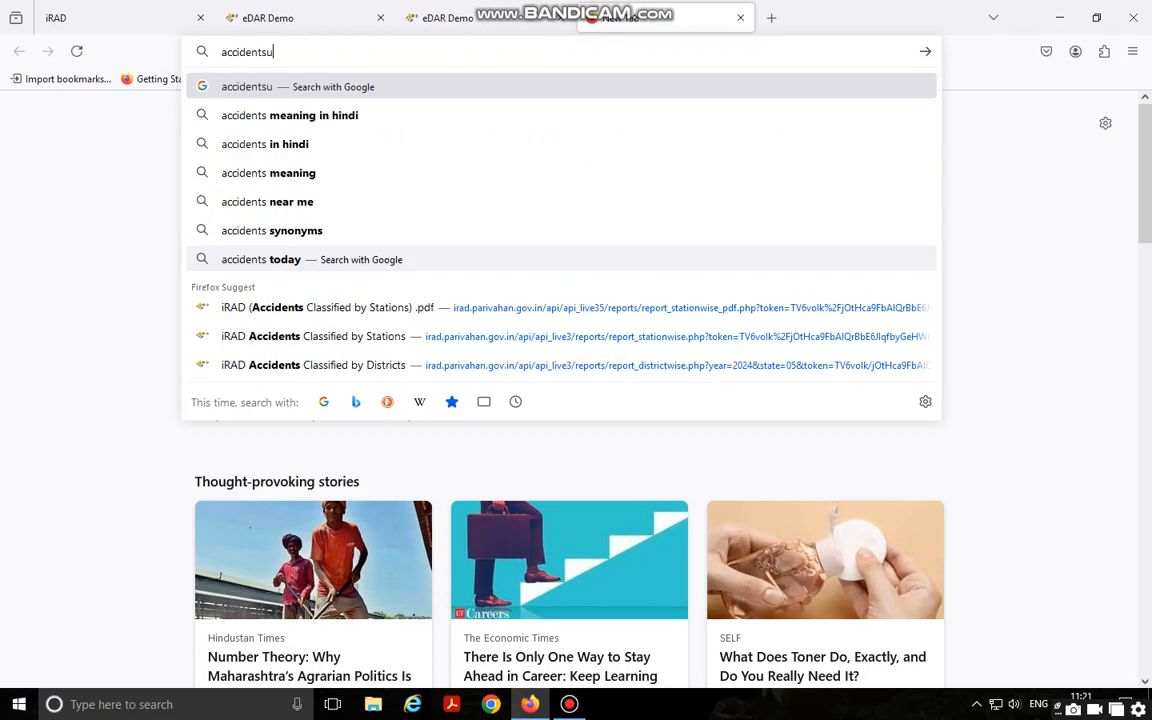
text(mmery)
key(Return)
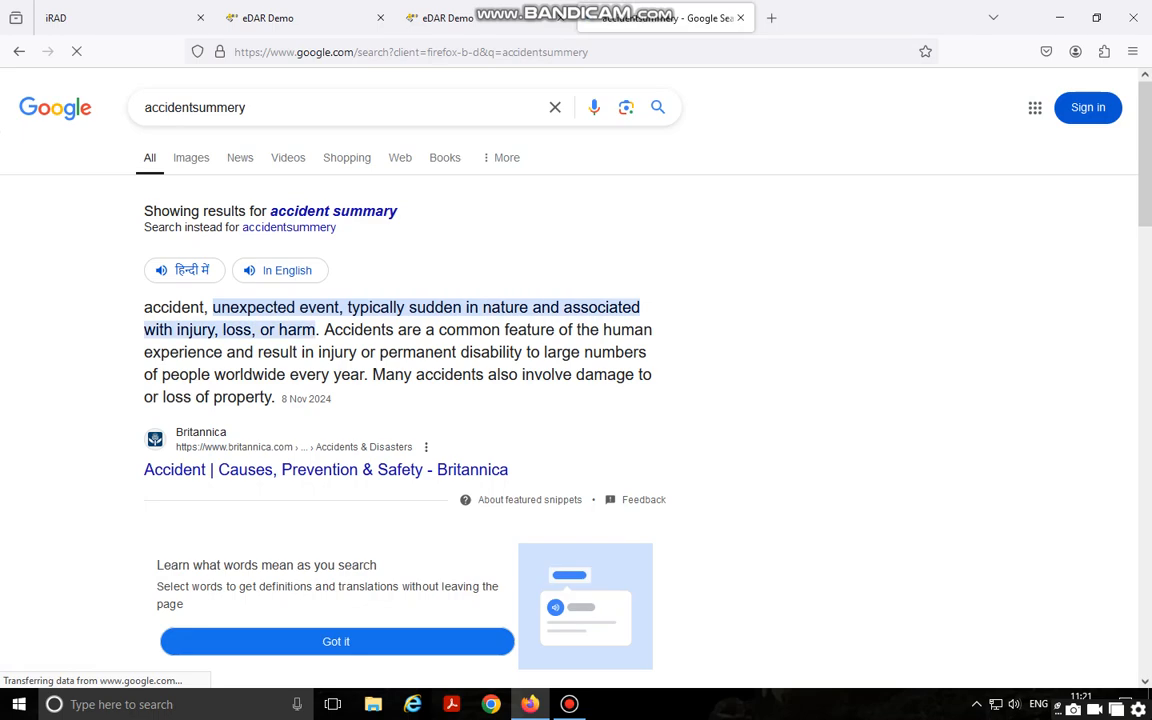
Copy the featured accident definition, up to "damage to or loss of property", and return to the open General Details form
drag(144, 307, 272, 397)
key(ctrl+c)
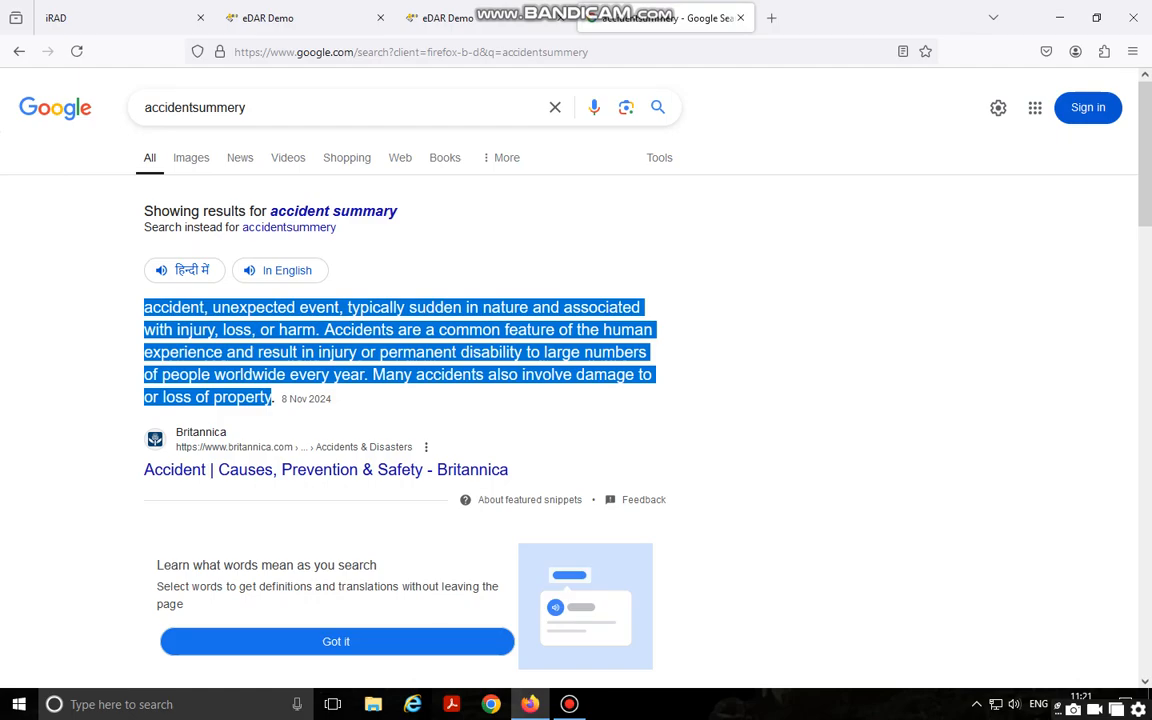
click(445, 18)
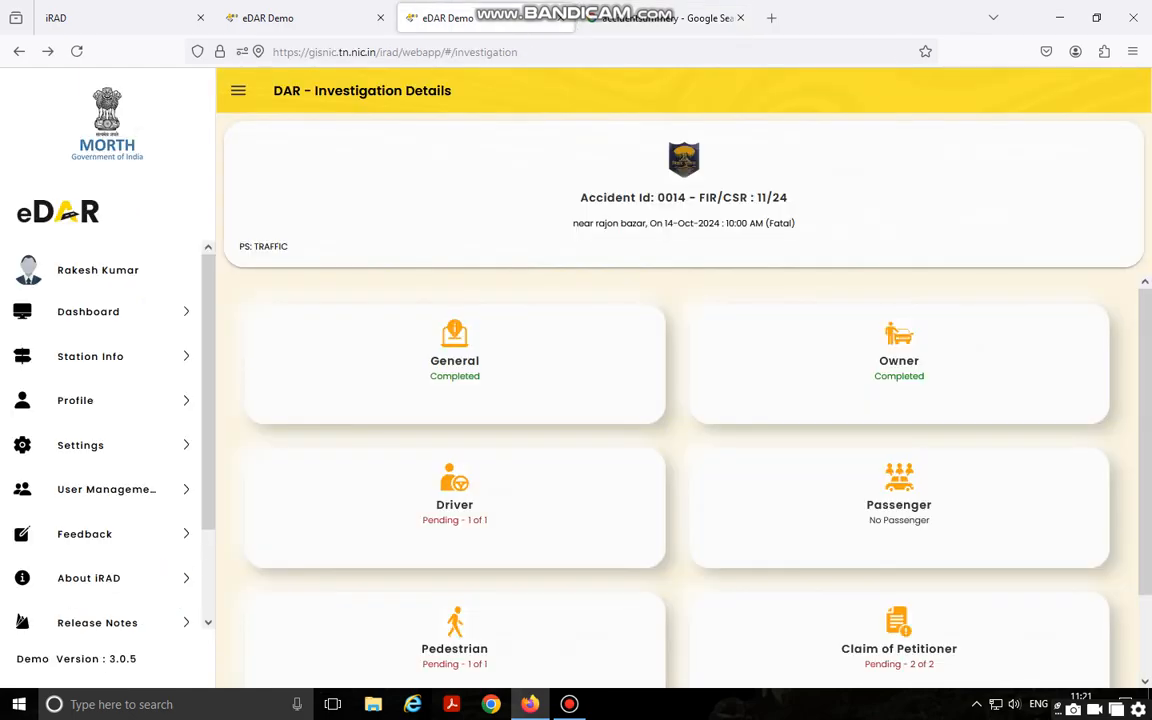
click(268, 18)
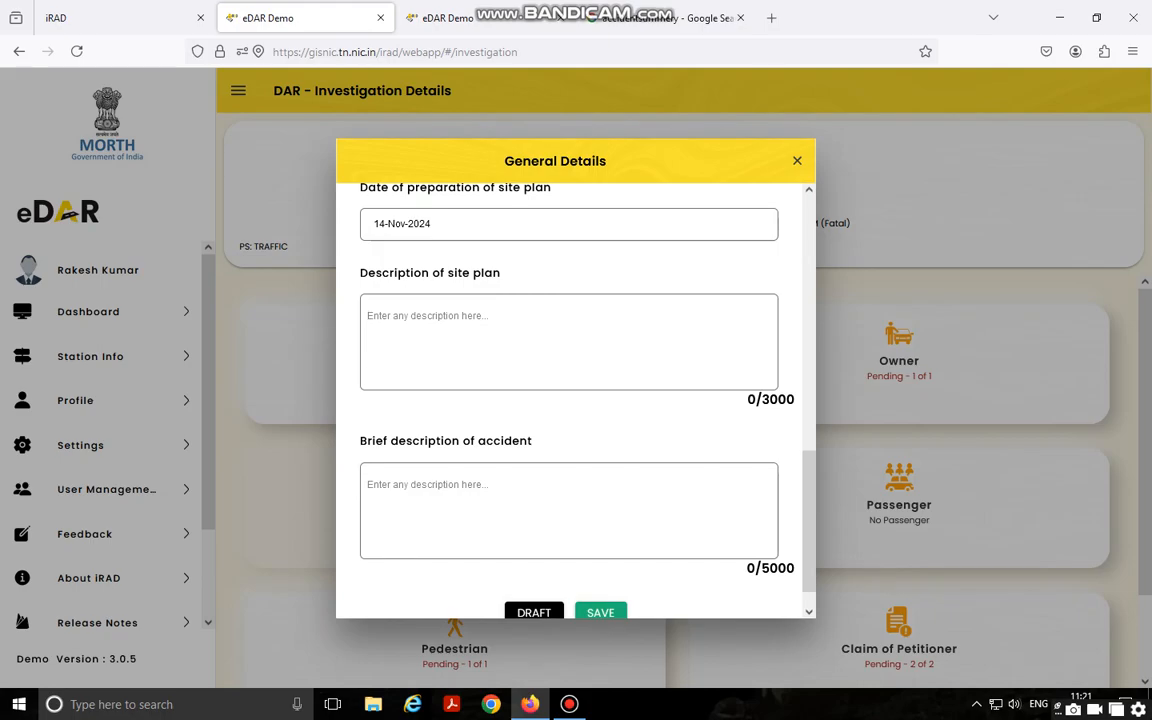
Describe the site plan as "nort - pakki makan", a named resident's "pakka makan" on the east, and "pacchim nh 80"
text(nort - pakki mak)
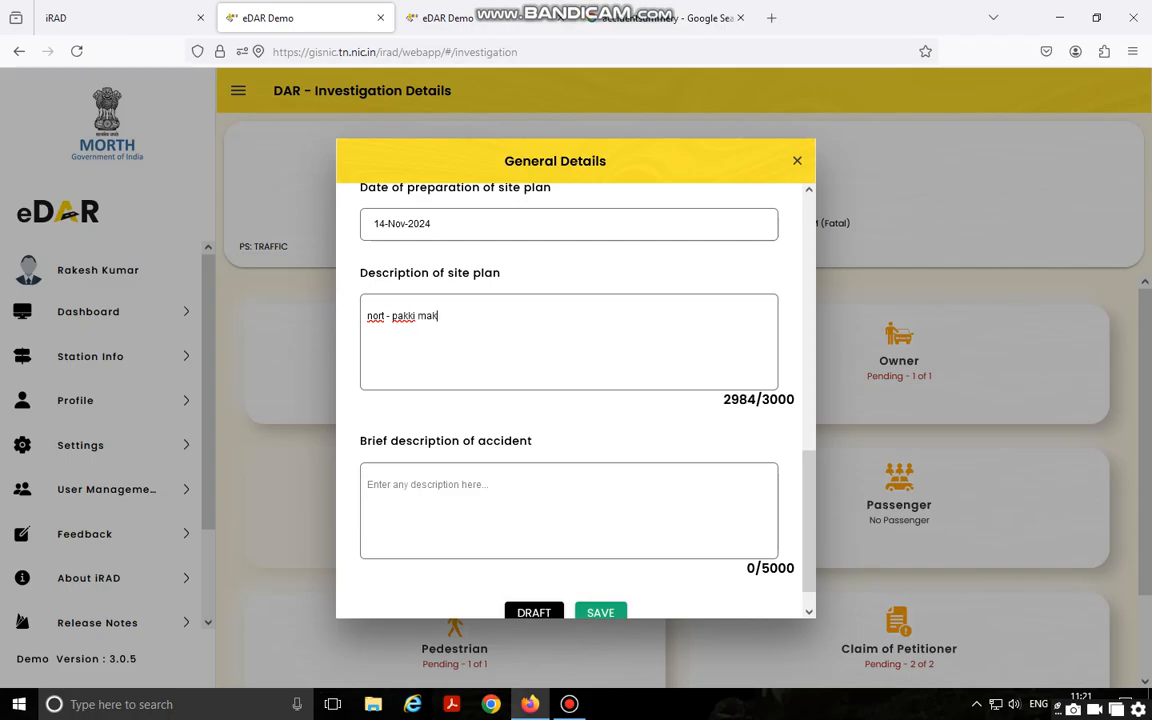
text(an east -)
key(BackSpace)
key(BackSpace)
text(d)
key(BackSpace)
key(BackSpace)
text(gopal )
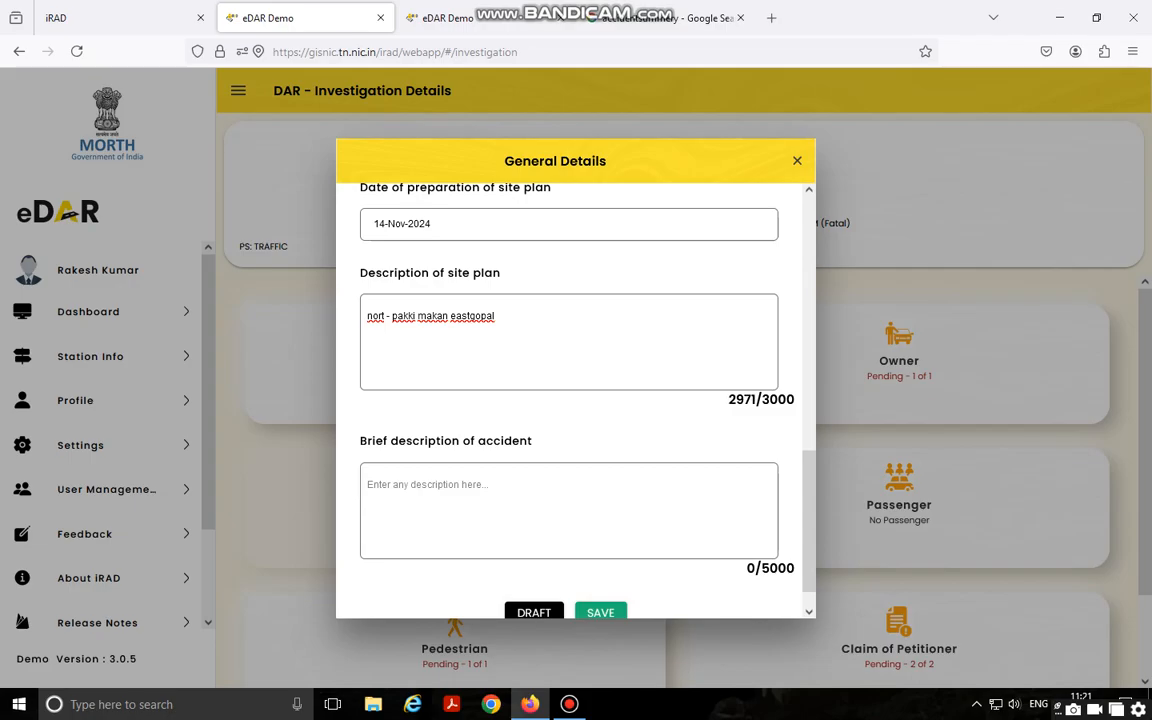
text(ji ka pakka )
text(makan )
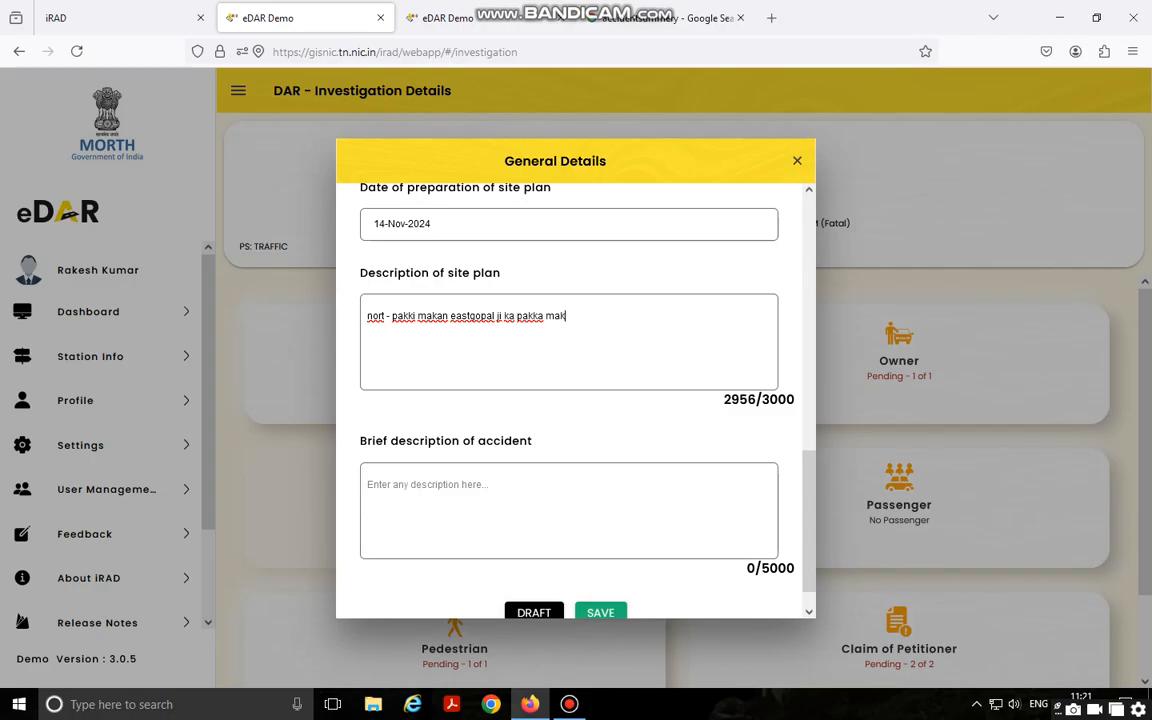
text(pacchim )
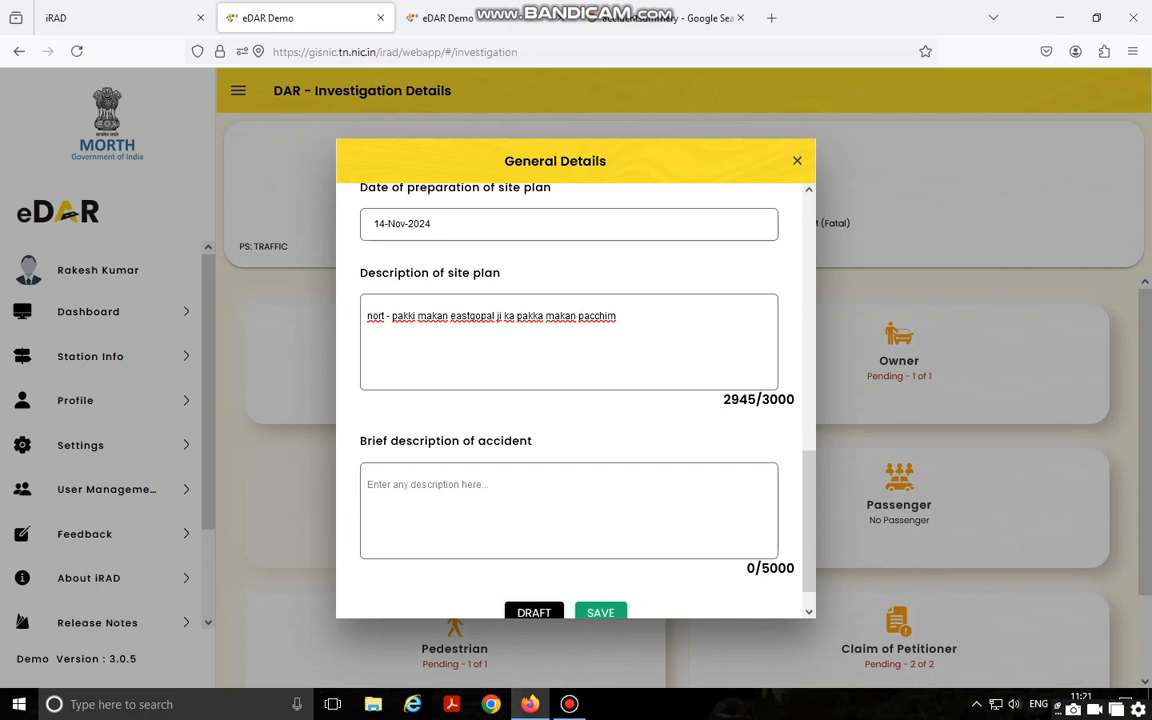
text(nh 80)
Paste the copied definition as the brief description of accident and remove the hyphen after "nort" in the site plan description
scroll(575, 400, down, 1)
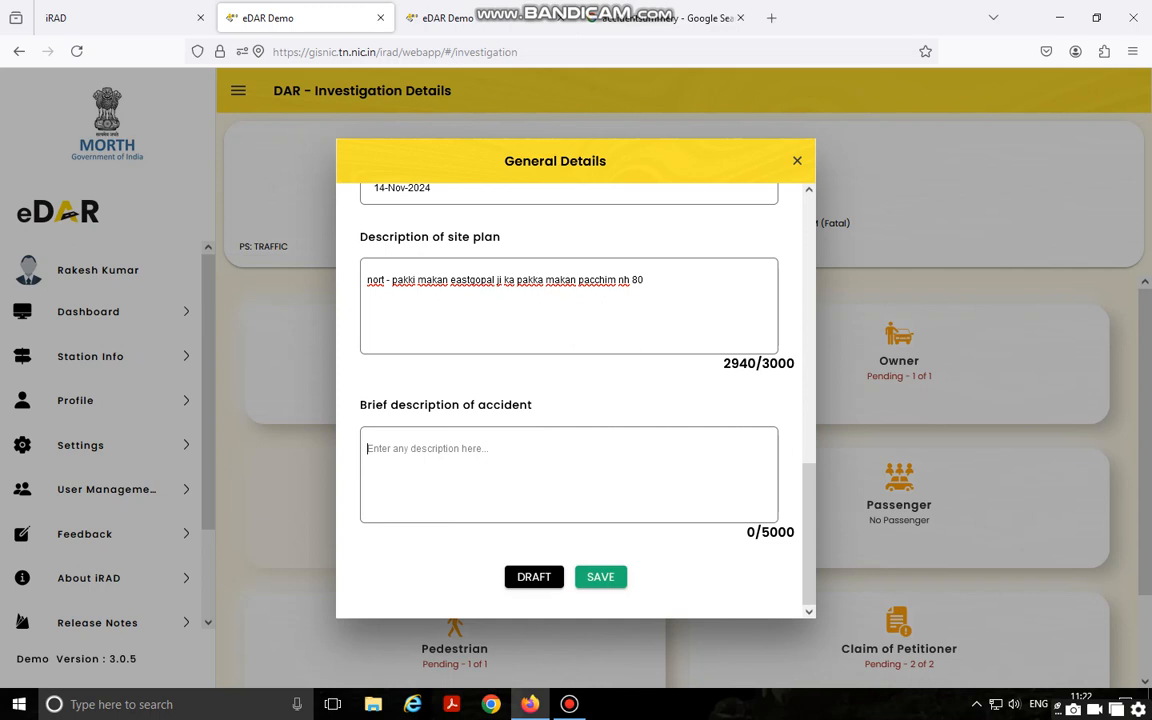
key(ctrl+v)
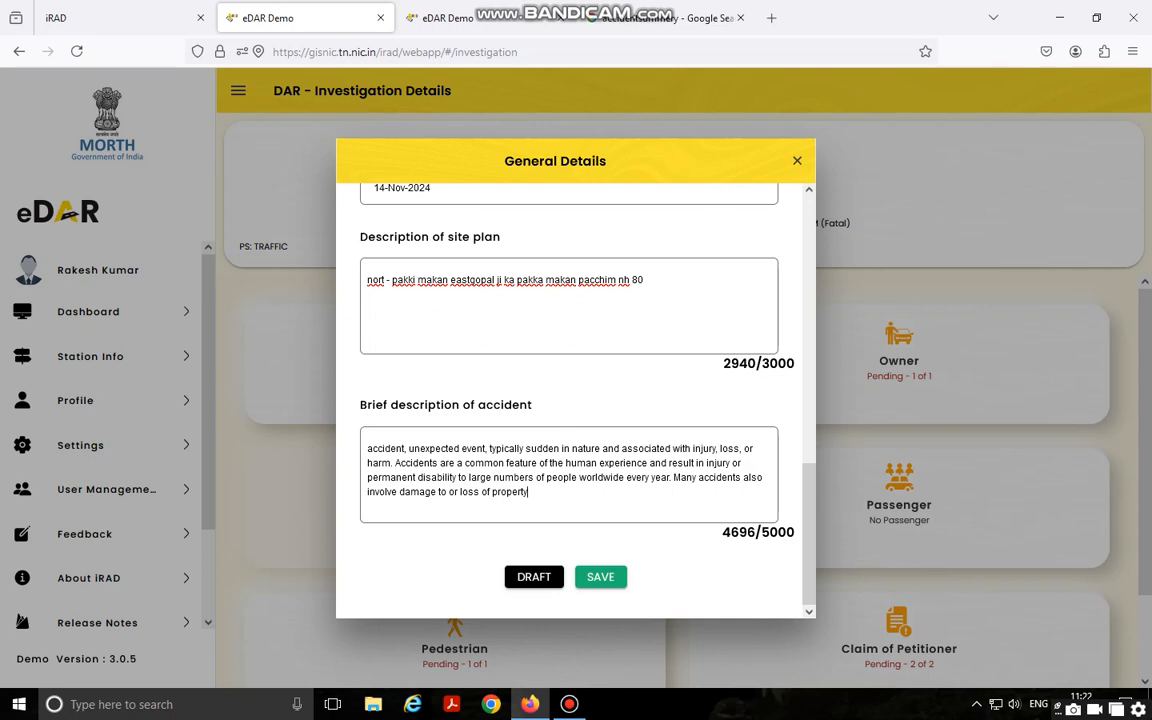
click(392, 280)
key(BackSpace)
key(BackSpace)
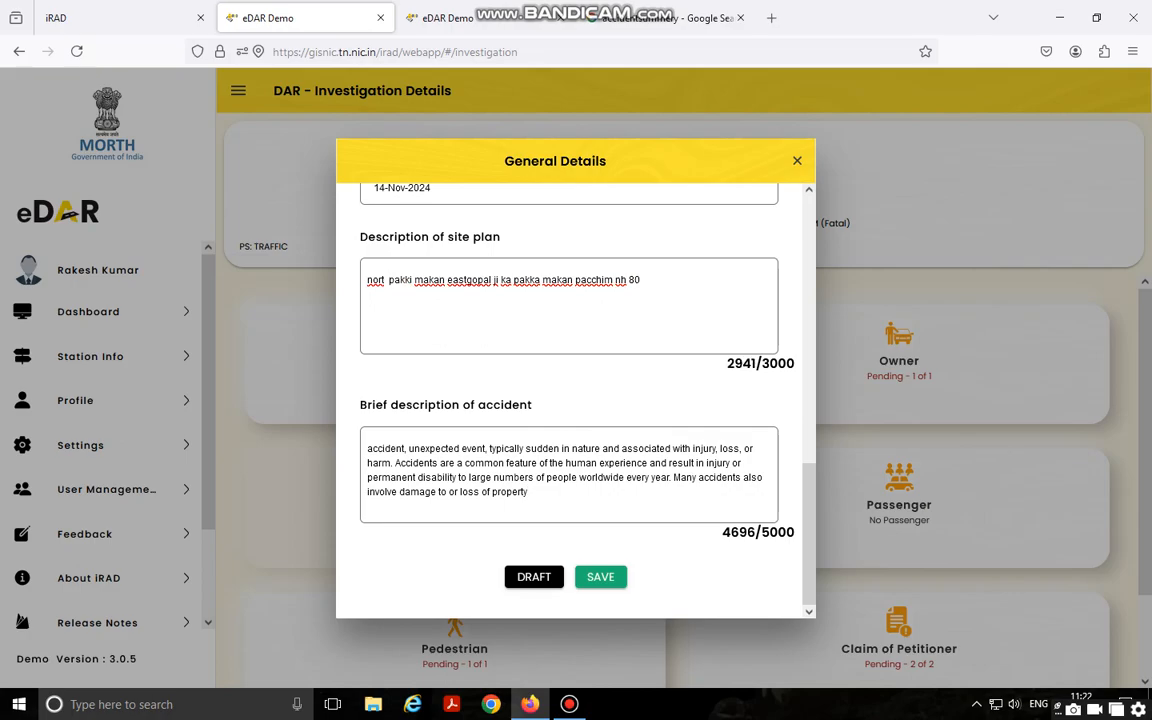
key(BackSpace)
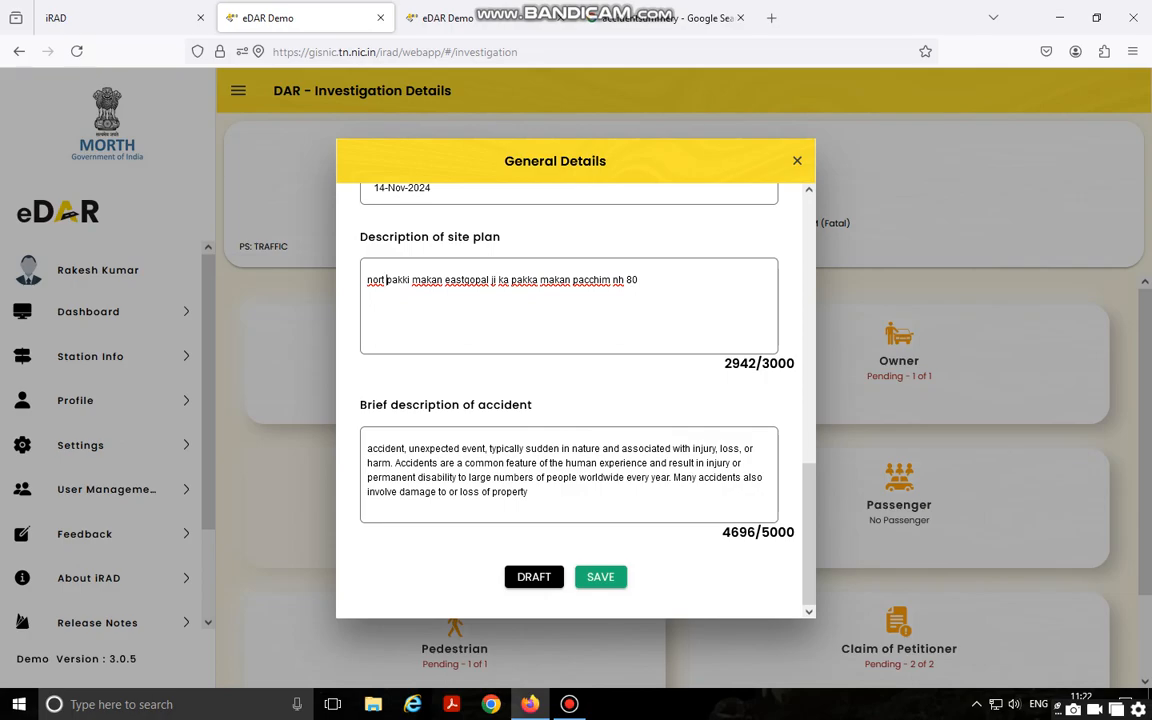
Review the lower General Details fields and save the section
scroll(568, 400, up, 3)
scroll(568, 400, down, 2)
scroll(568, 400, down, 1)
key(Escape)
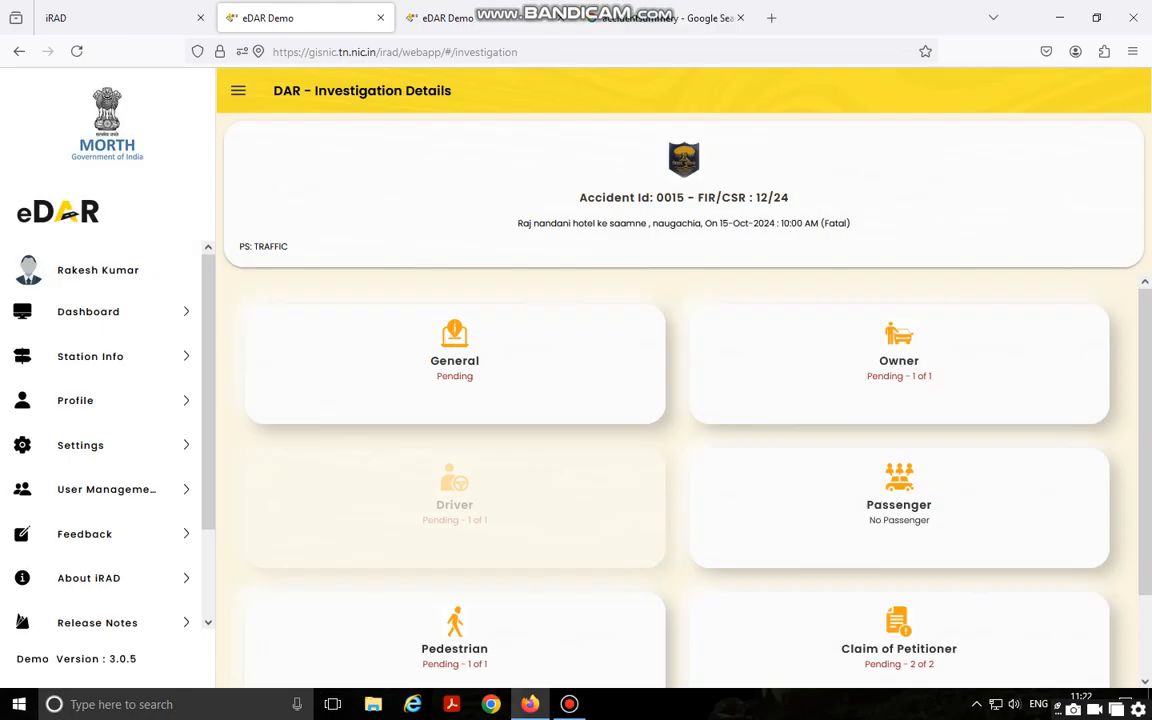
key(Return)
Open the accident's detailed reports and start changing its insurance company
scroll(684, 470, down, 2)
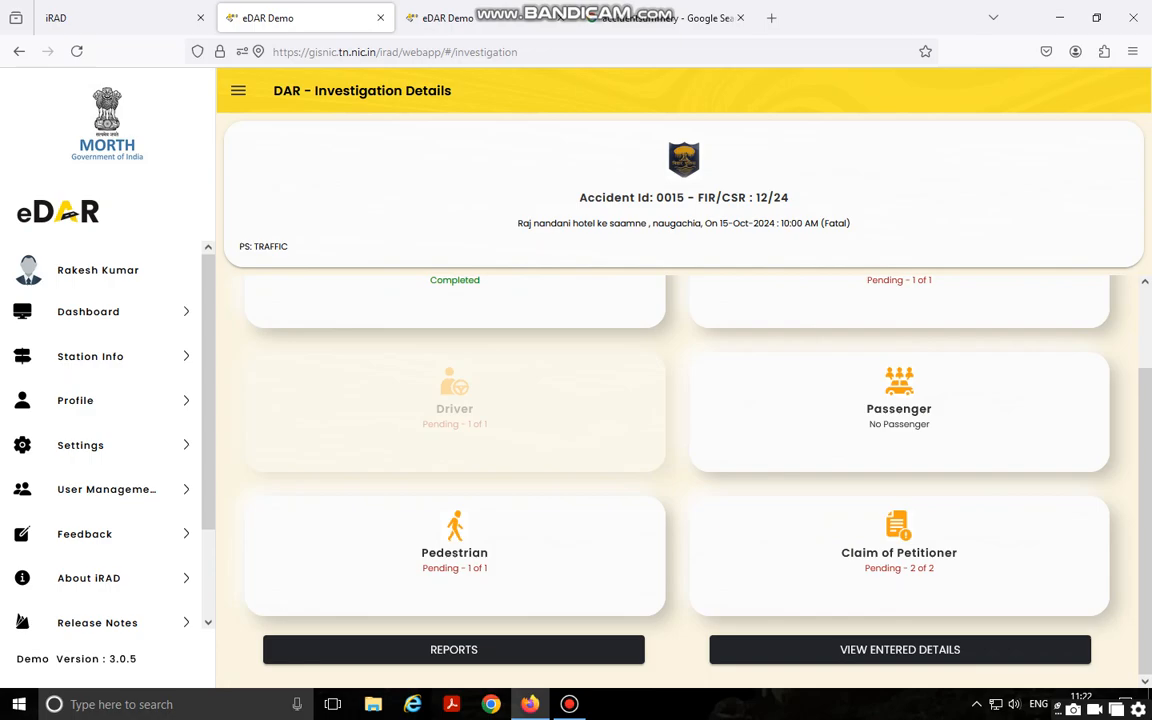
click(453, 649)
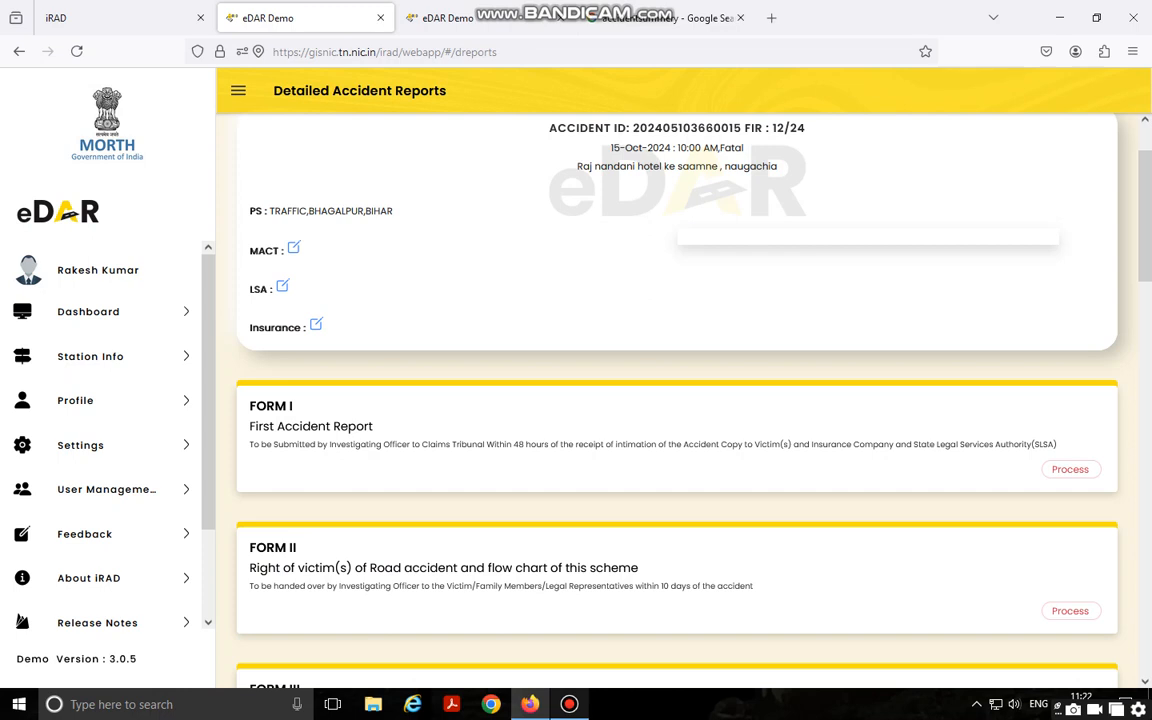
click(316, 325)
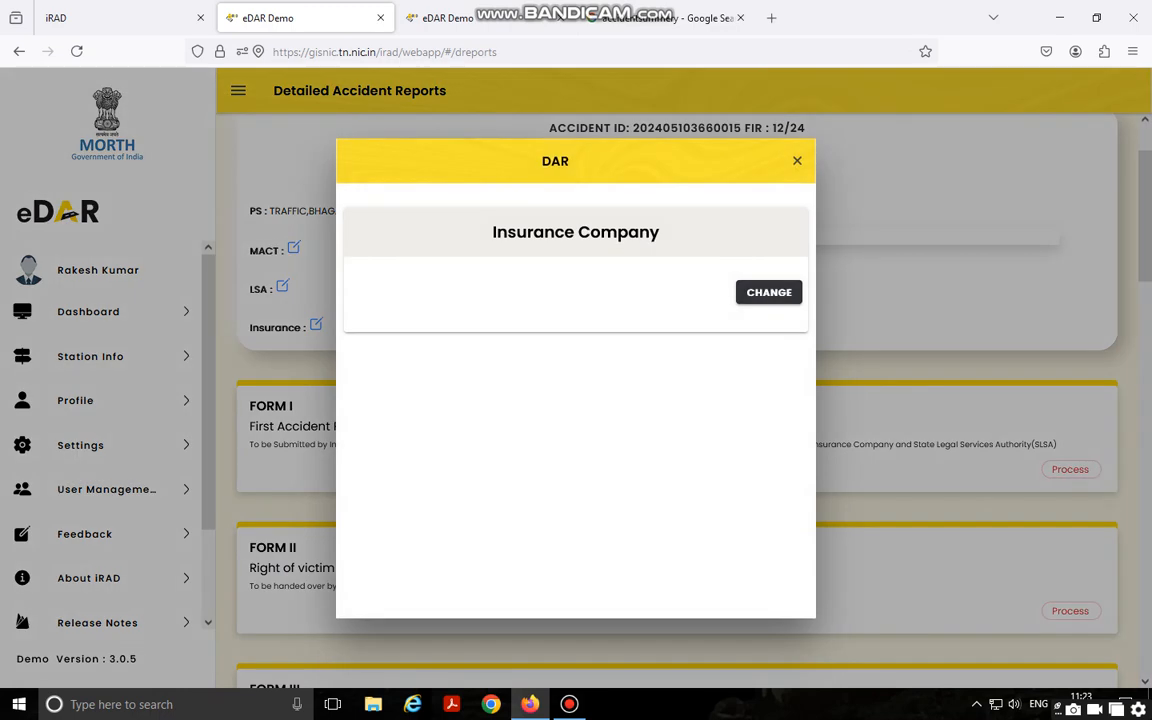
click(769, 293)
Select the listed vehicle with Tata AIG General Insurance Co. Ltd. for the insurance company entry
scroll(569, 400, down, 3)
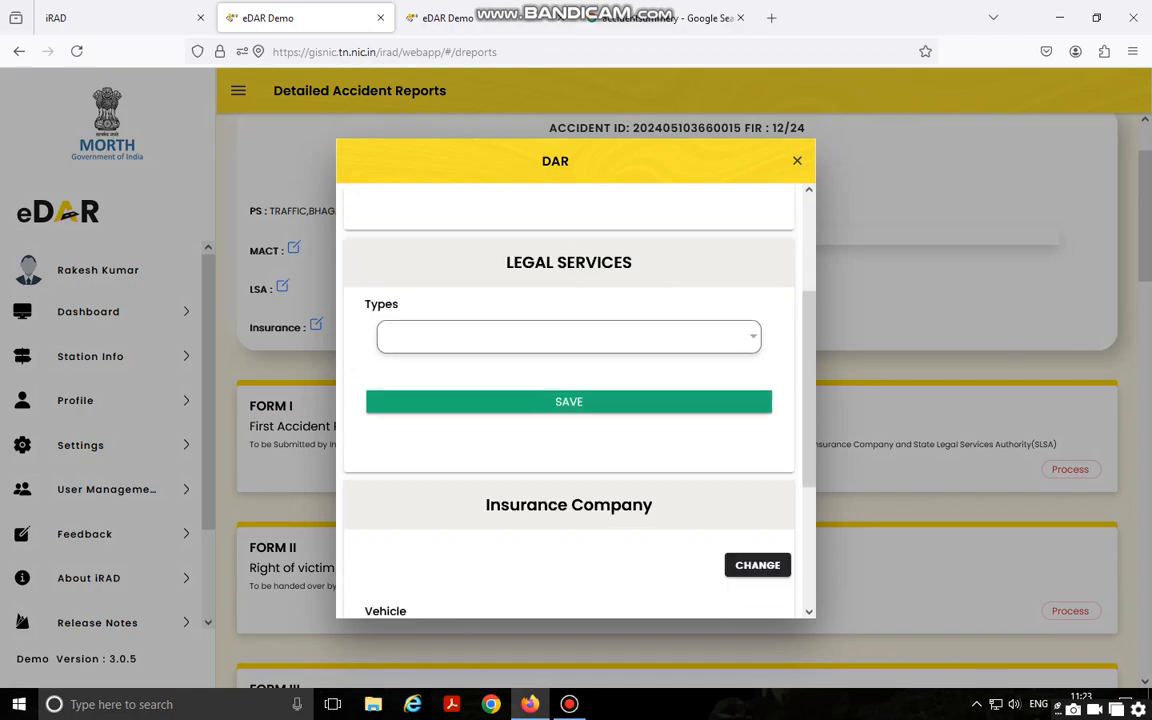
scroll(569, 400, up, 3)
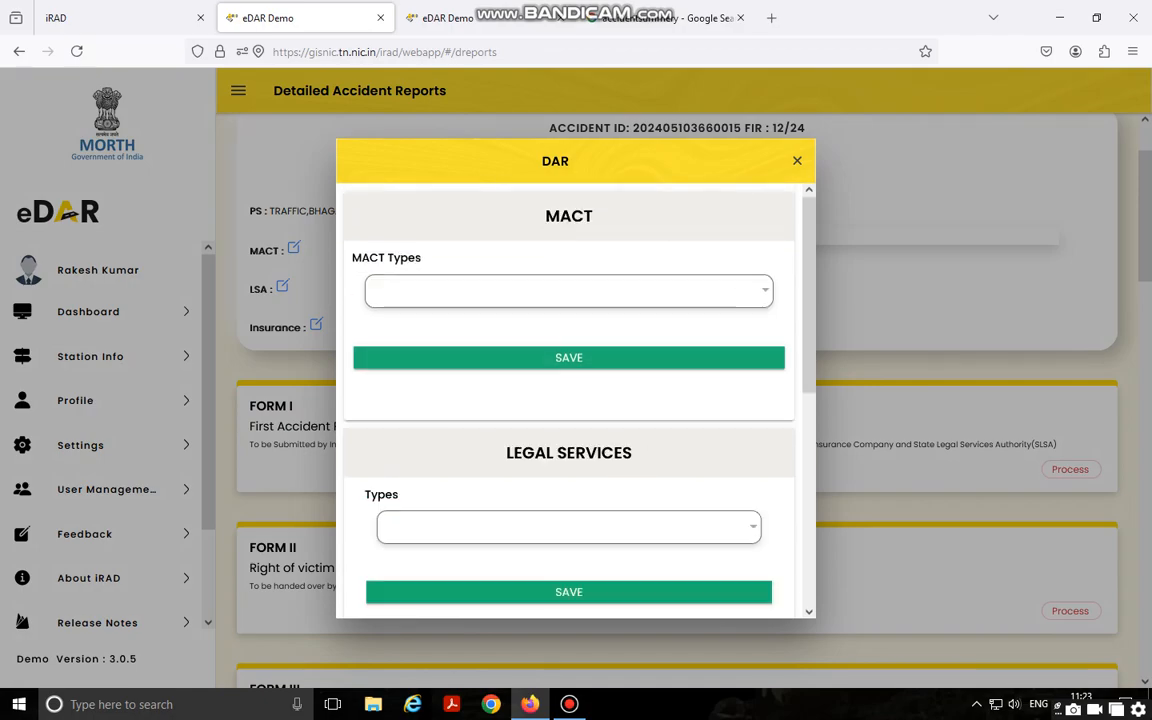
scroll(569, 400, down, 2)
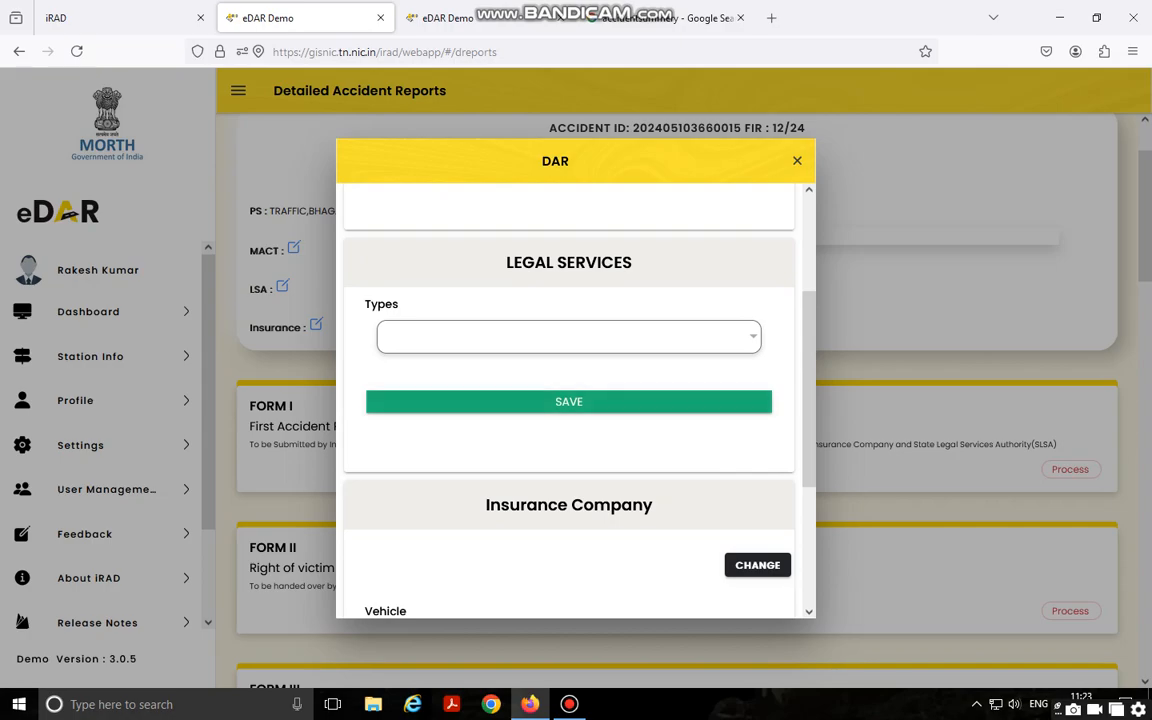
scroll(569, 400, down, 2)
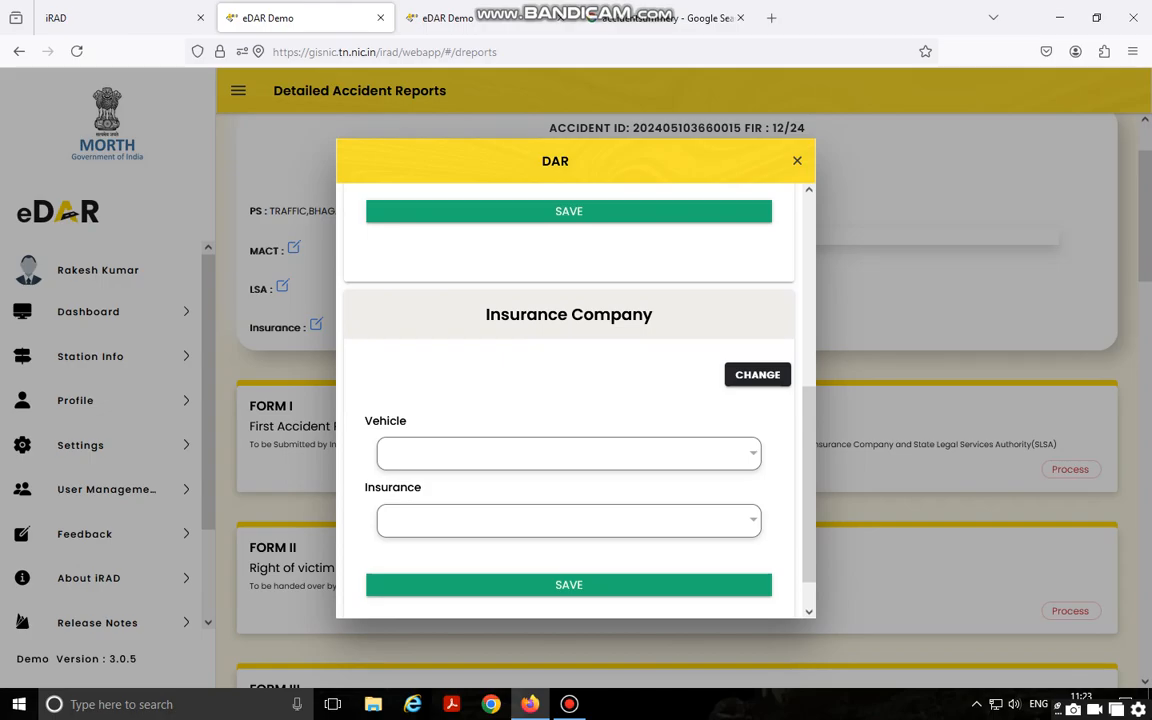
scroll(569, 400, down, 1)
click(569, 435)
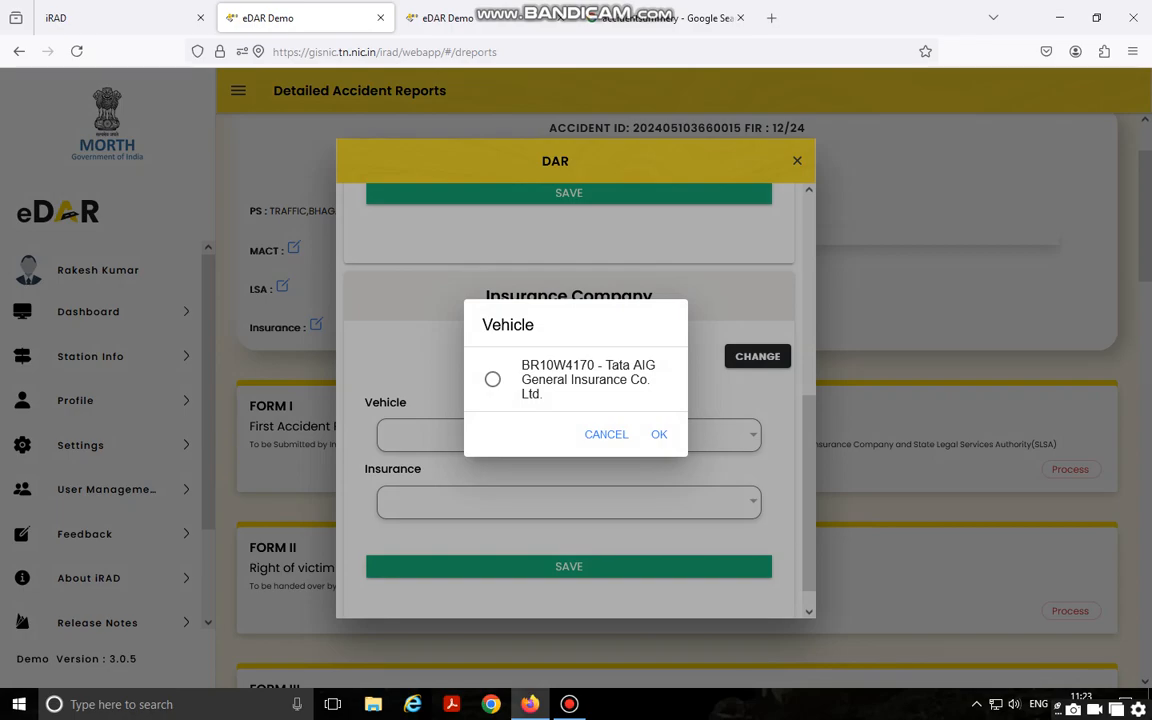
click(493, 380)
click(659, 434)
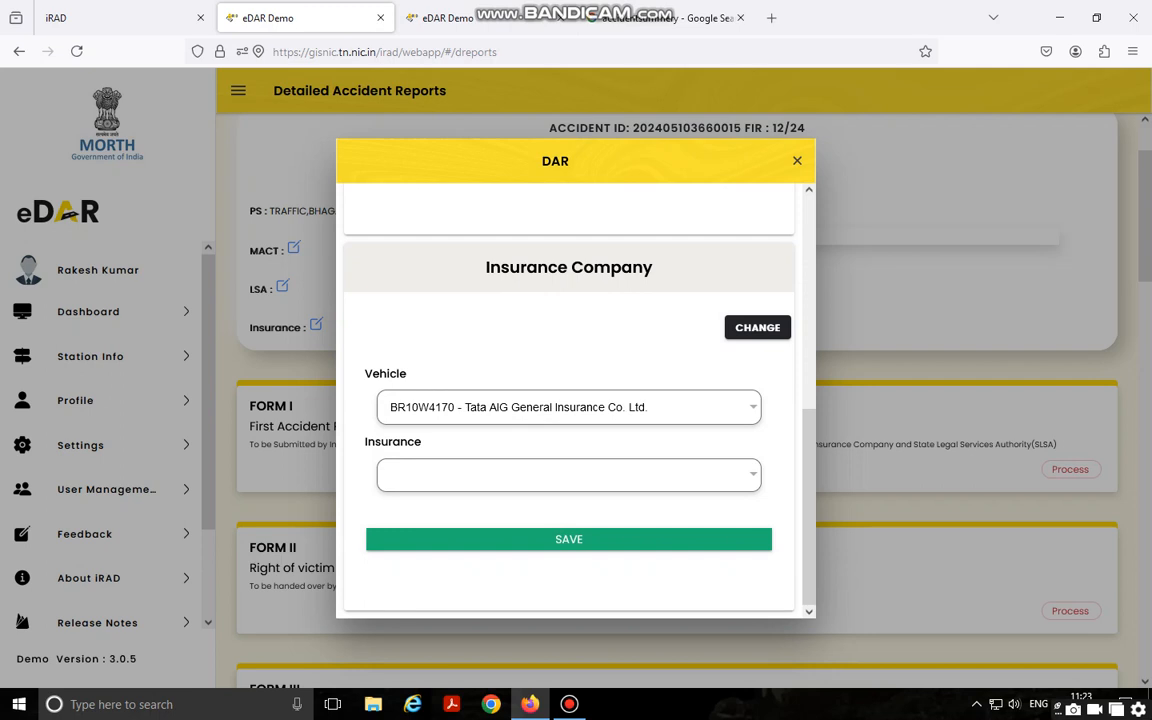
Set the insurance to Tata AIG General Insurance Co. Ltd., save it and close the DAR dialog
click(568, 475)
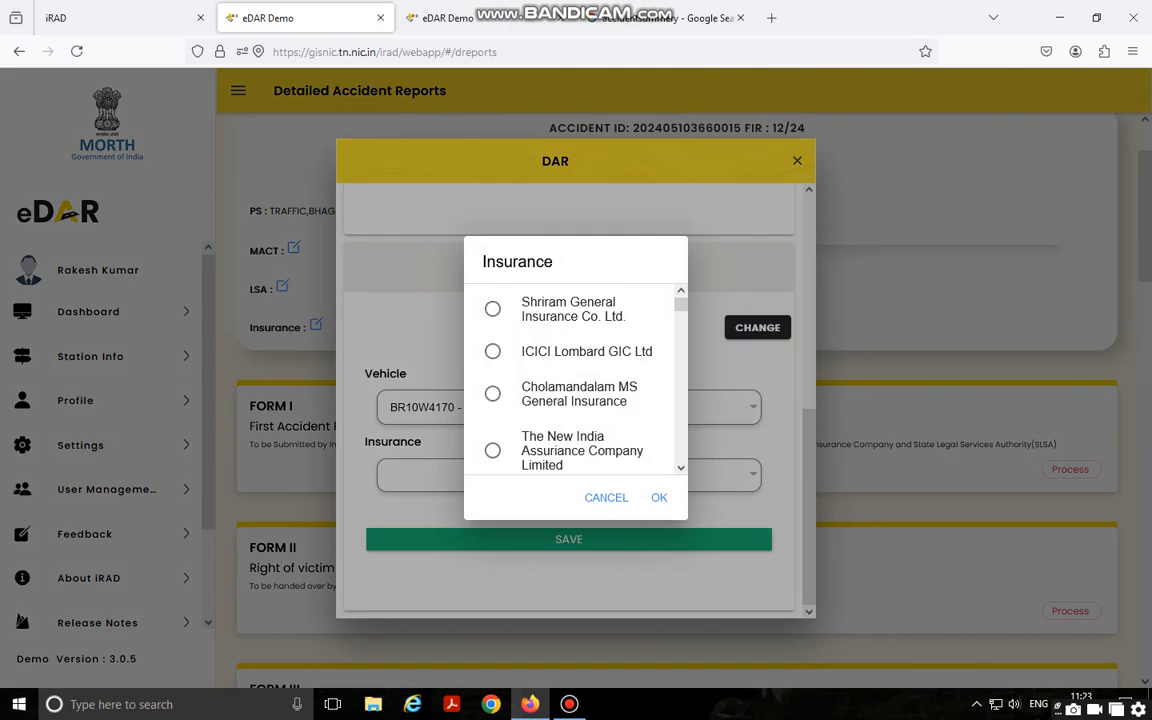
scroll(575, 380, down, 10)
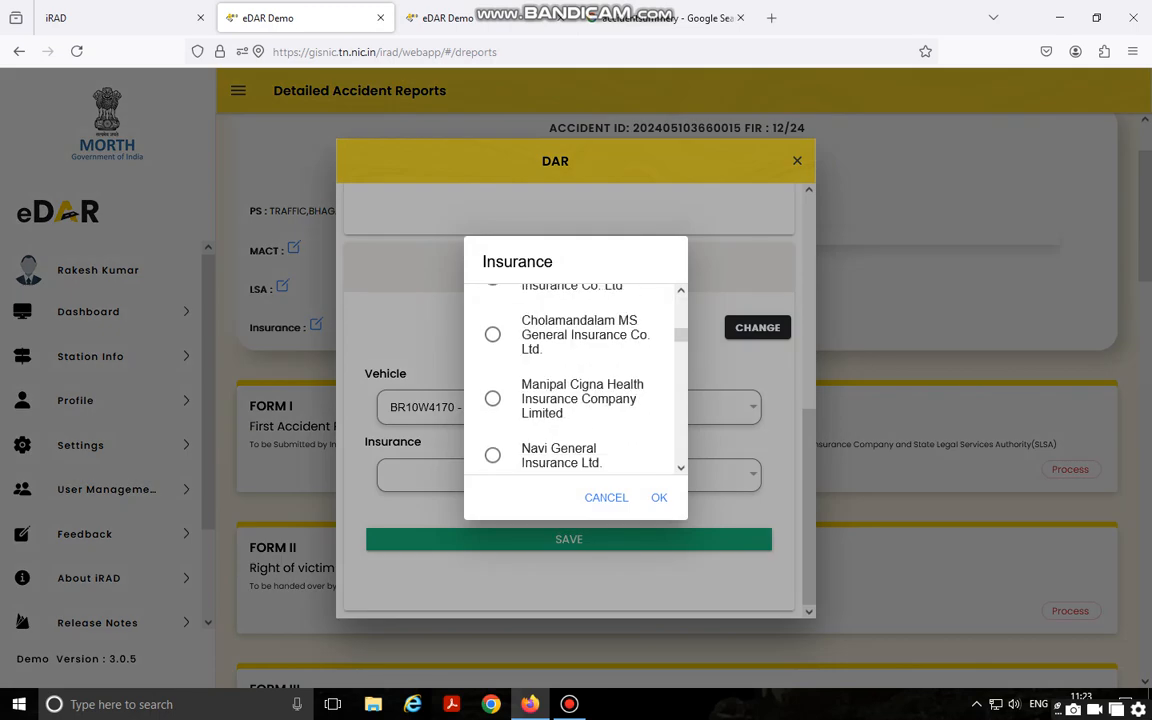
scroll(575, 380, down, 8)
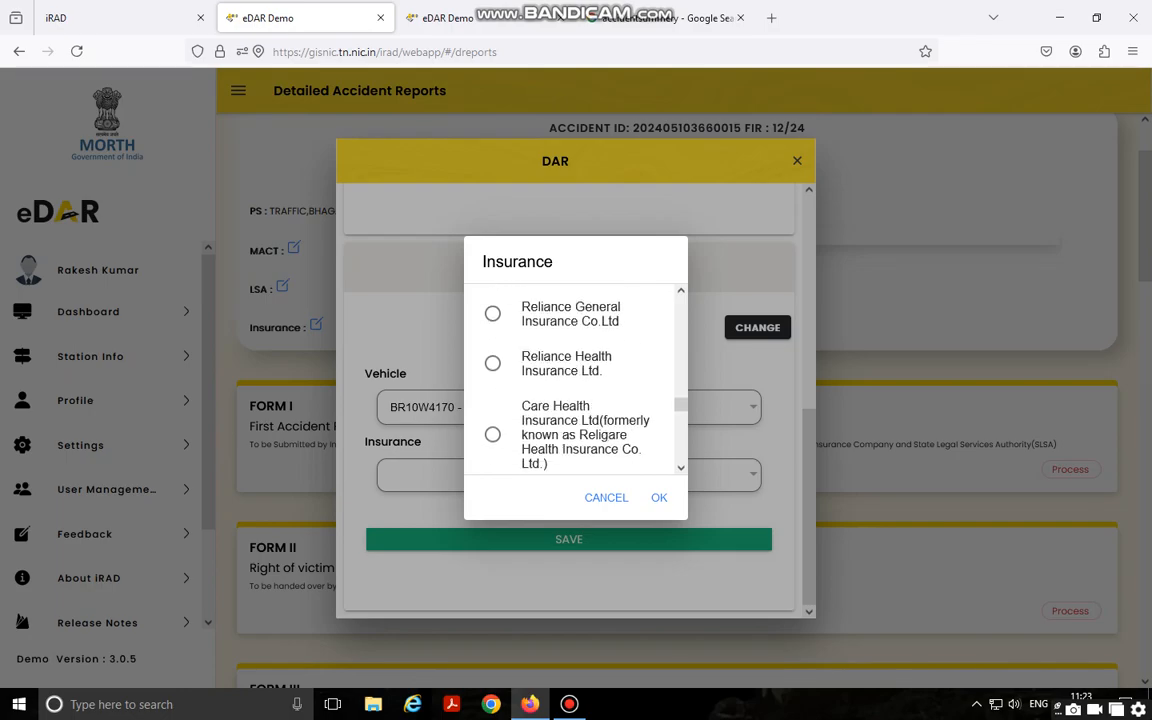
scroll(575, 380, down, 3)
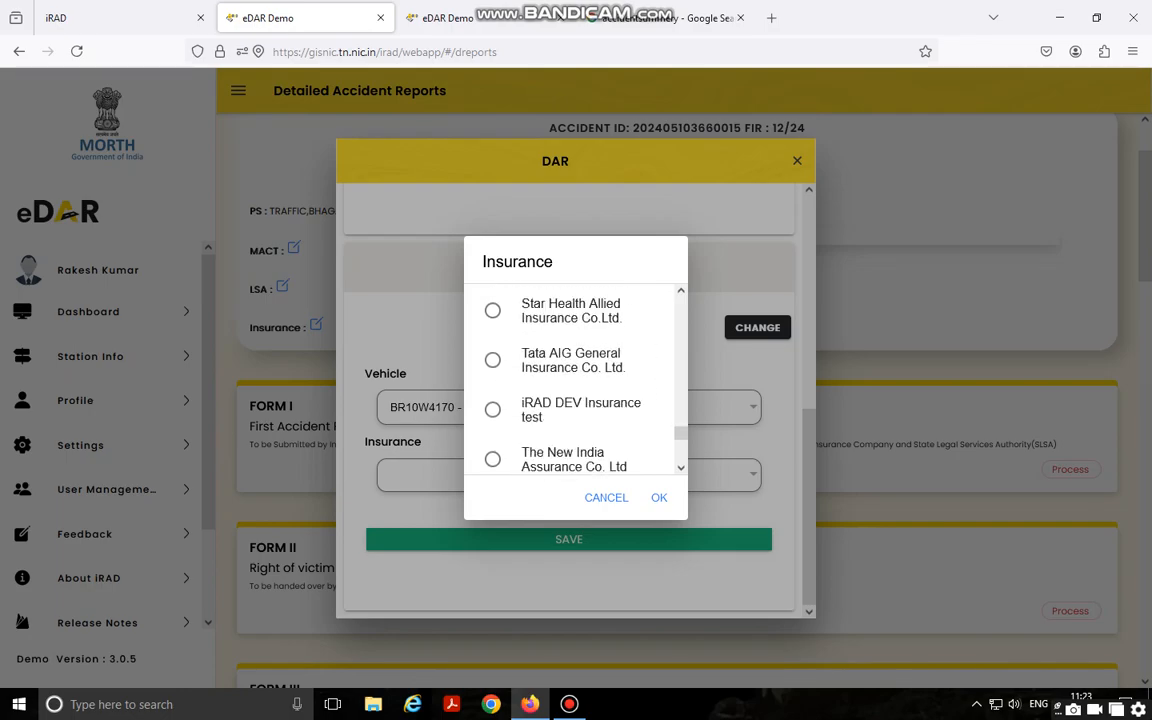
click(493, 360)
click(659, 498)
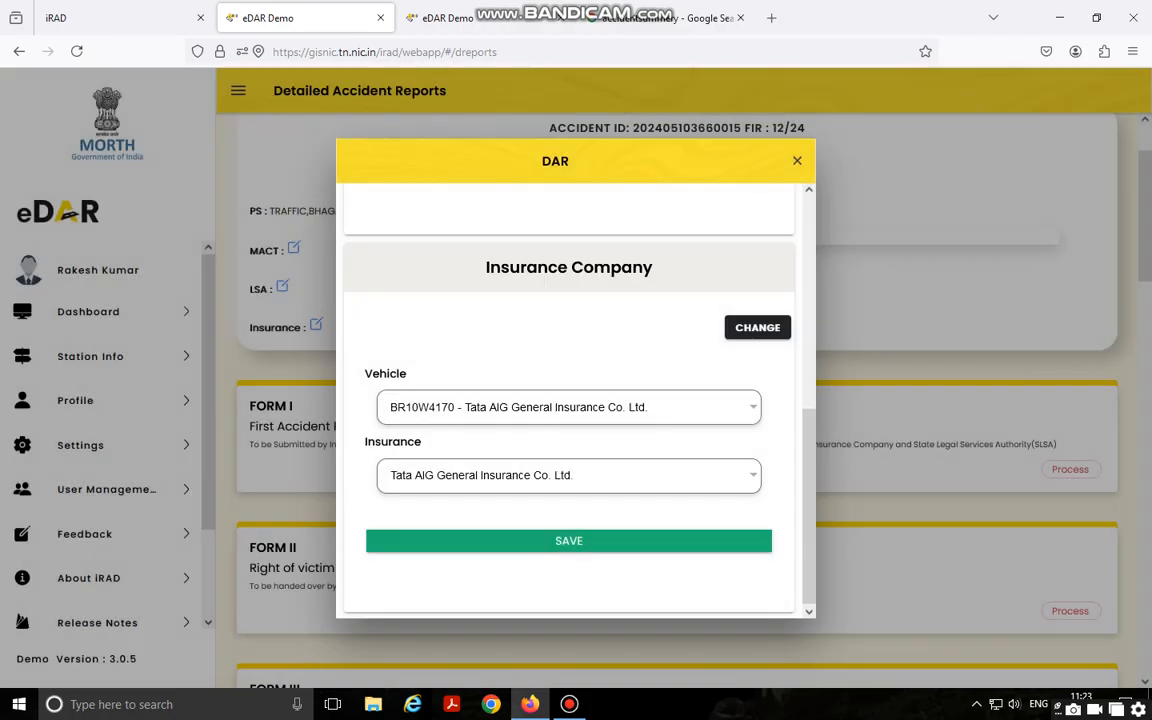
click(569, 539)
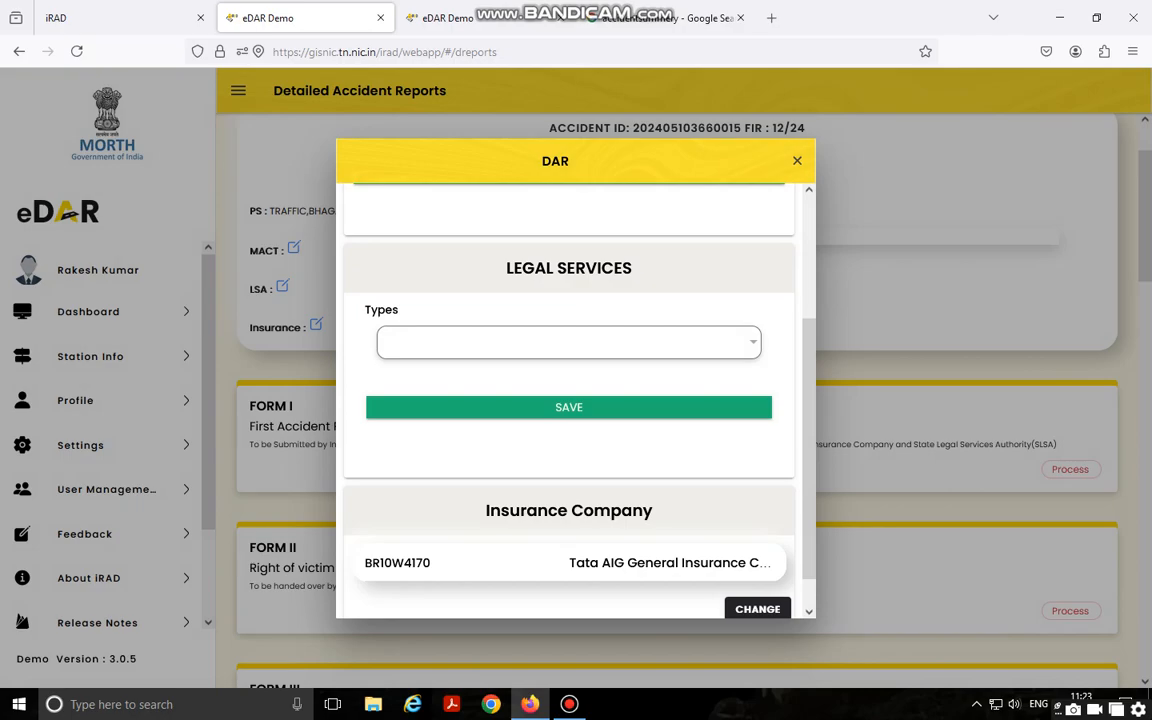
click(797, 161)
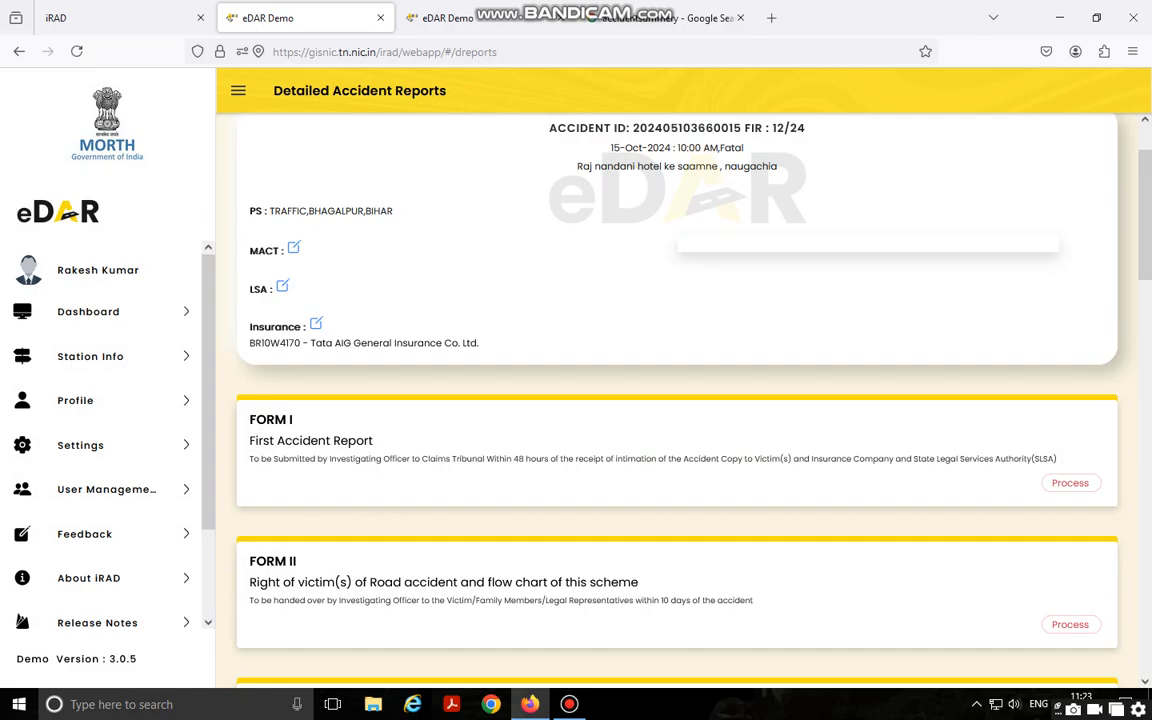
drag(479, 342, 249, 343)
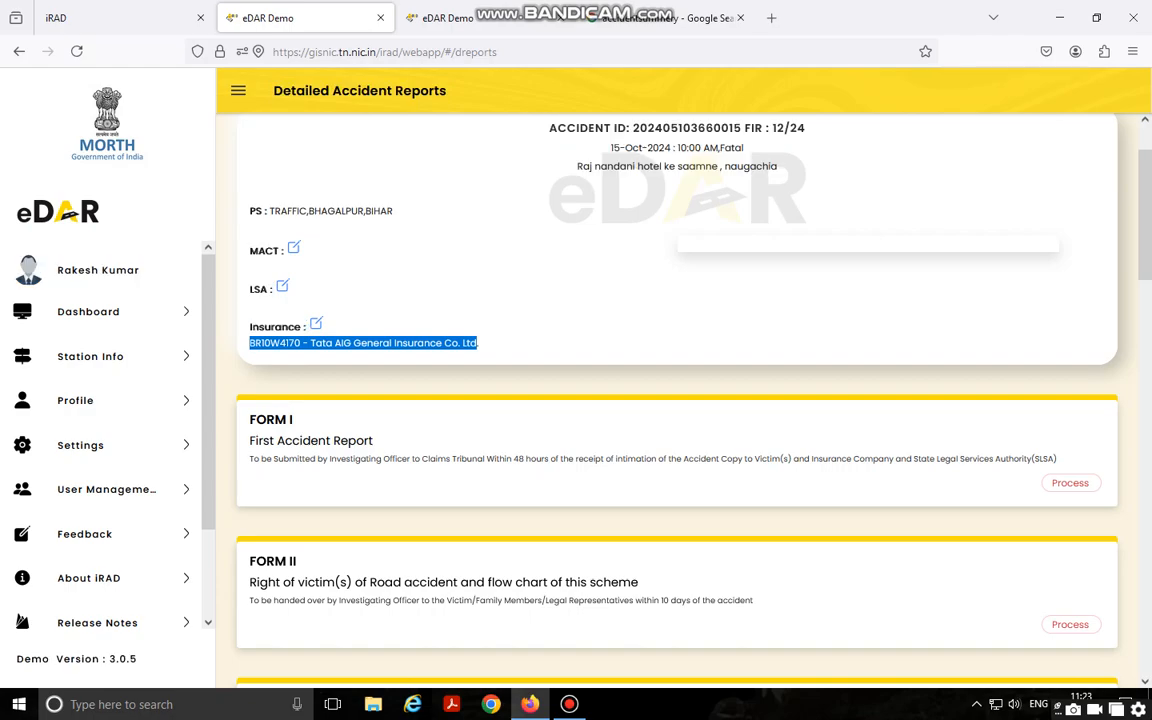
click(249, 343)
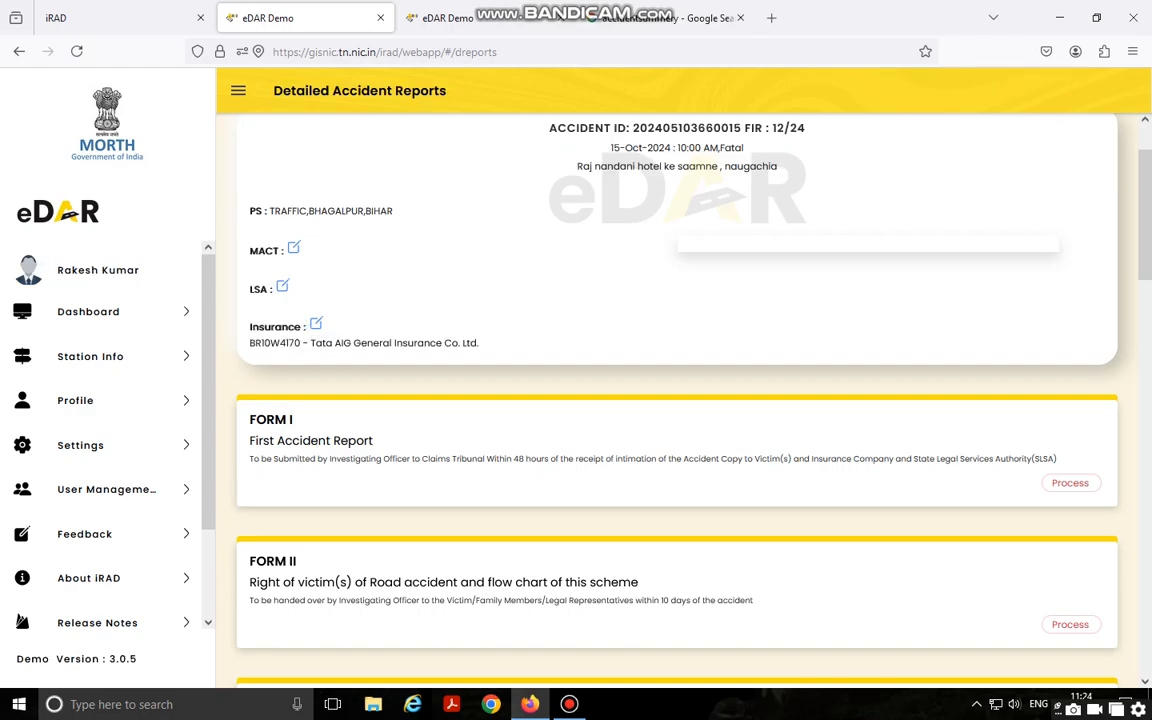
scroll(676, 400, down, 1)
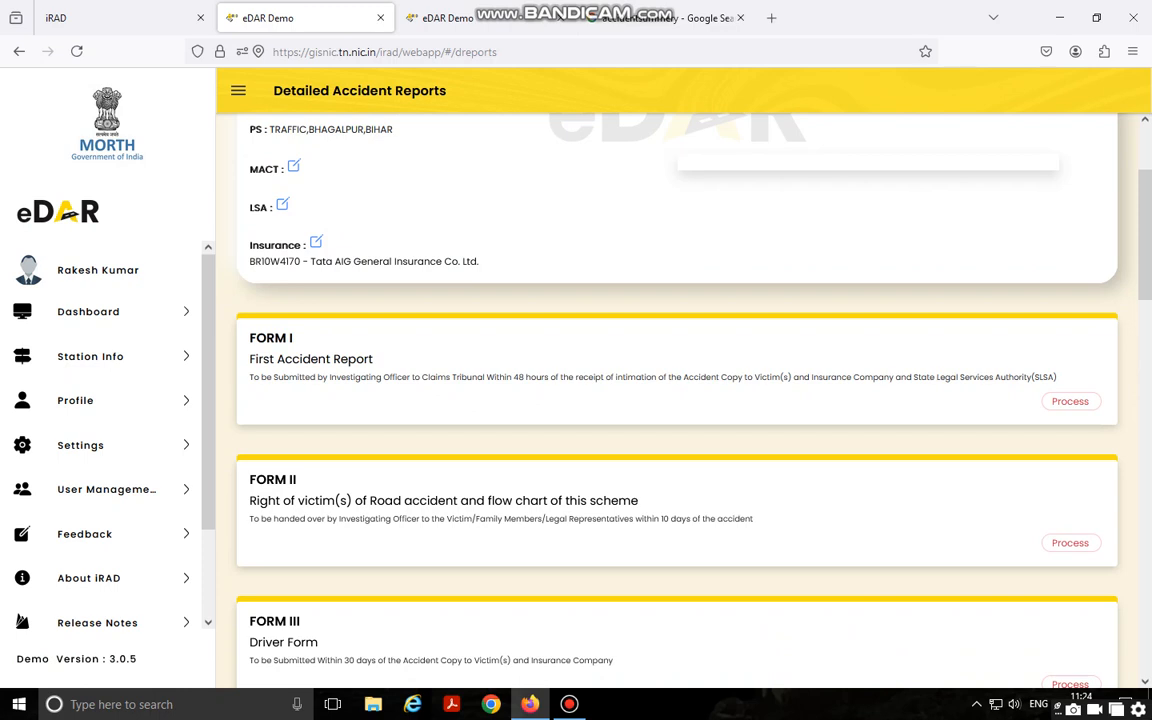
Open Form I, First Accident Report, for processing and upload 90 24.pdf as the copy of the FIR
drag(513, 377, 740, 377)
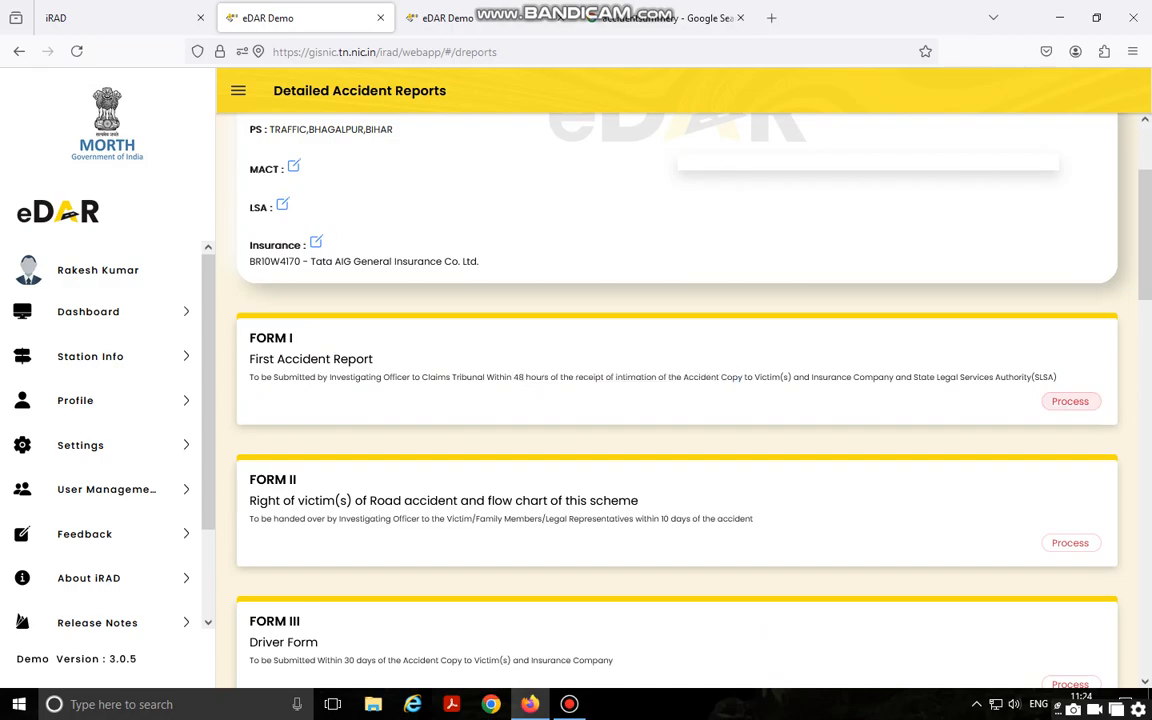
click(1070, 401)
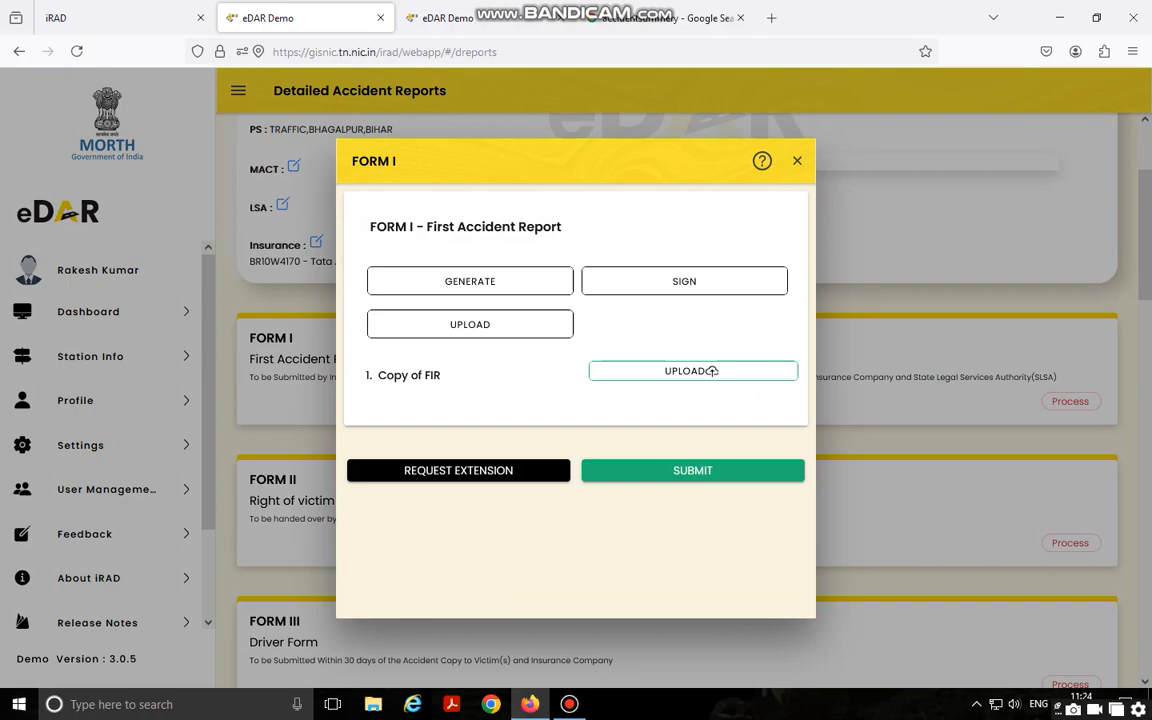
click(712, 371)
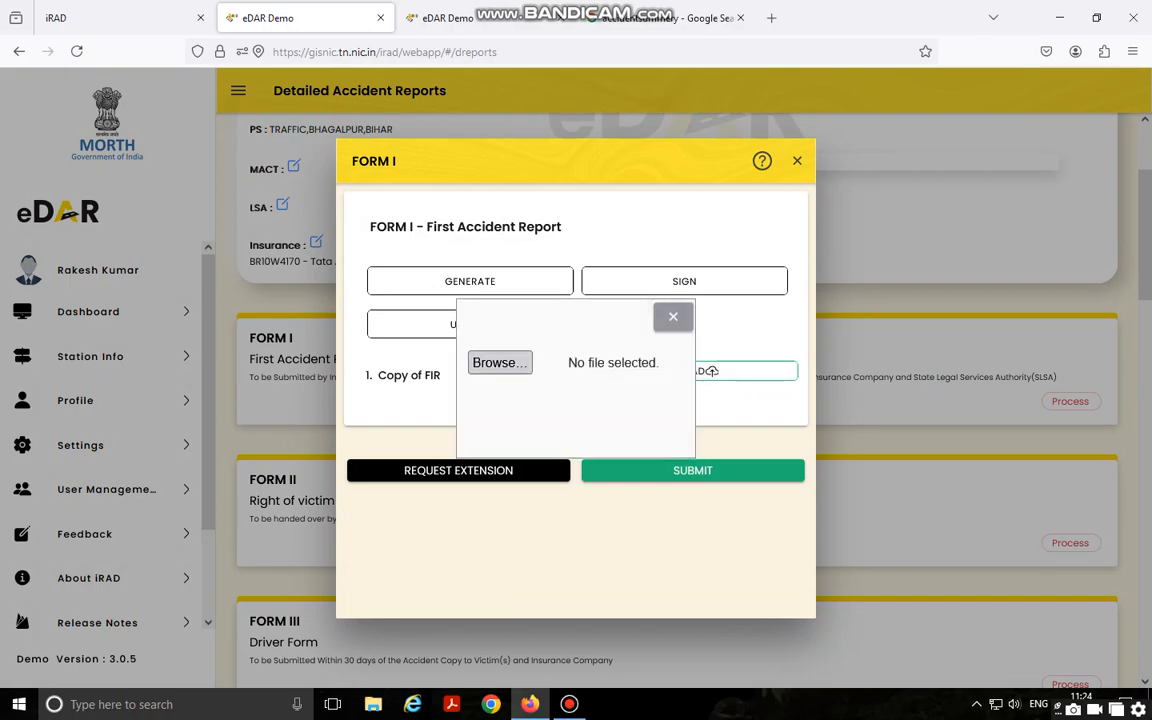
click(500, 363)
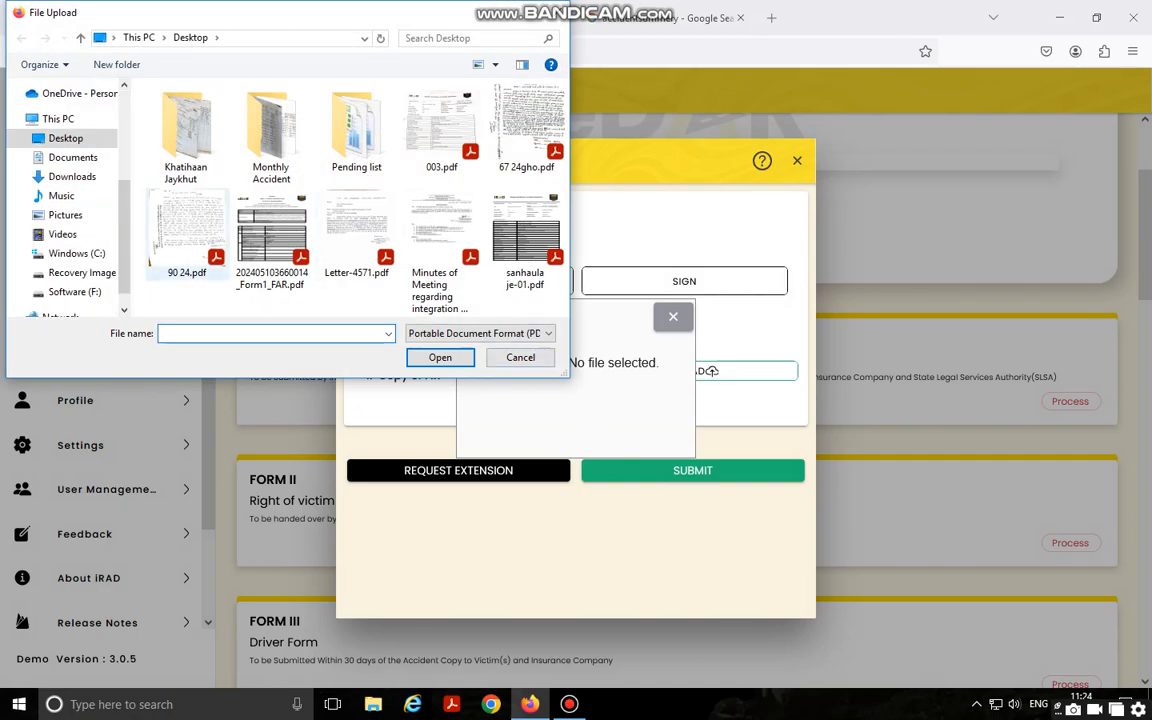
click(201, 240)
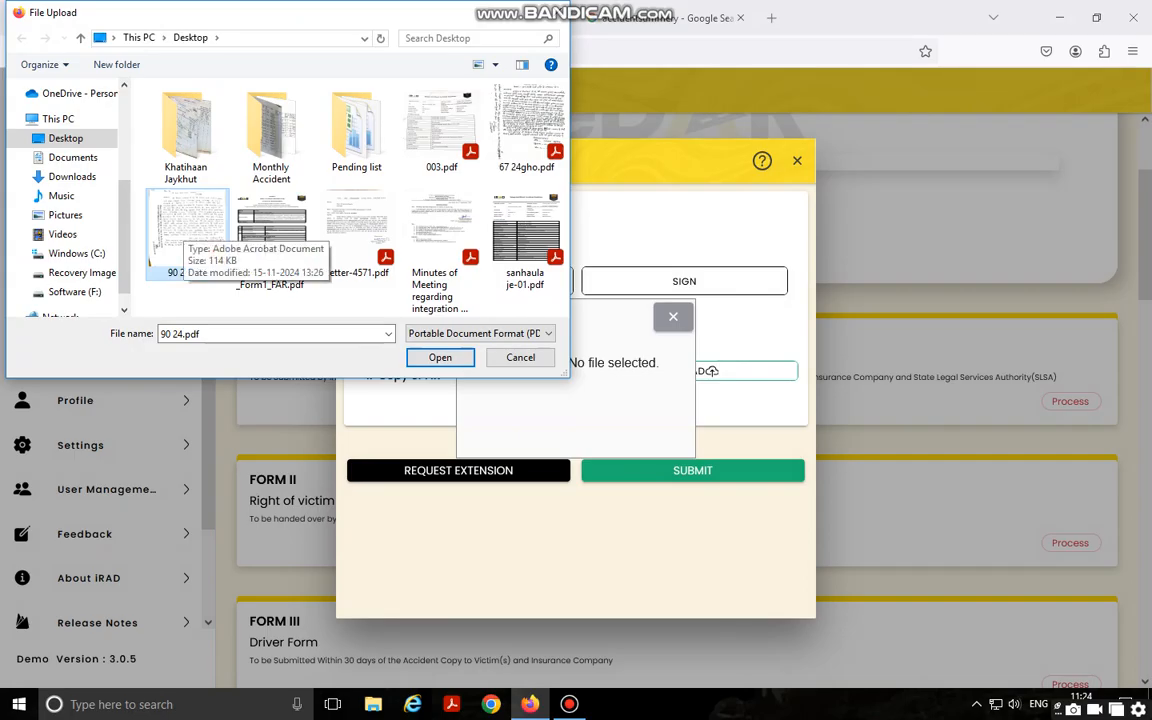
click(440, 357)
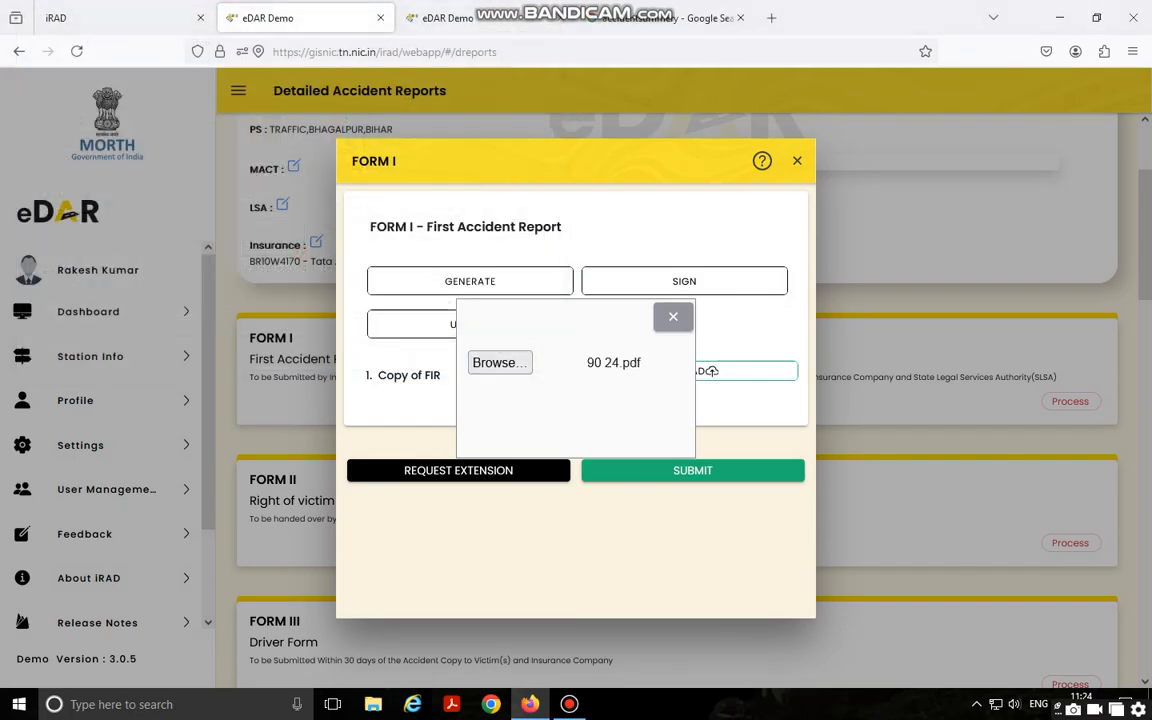
click(709, 371)
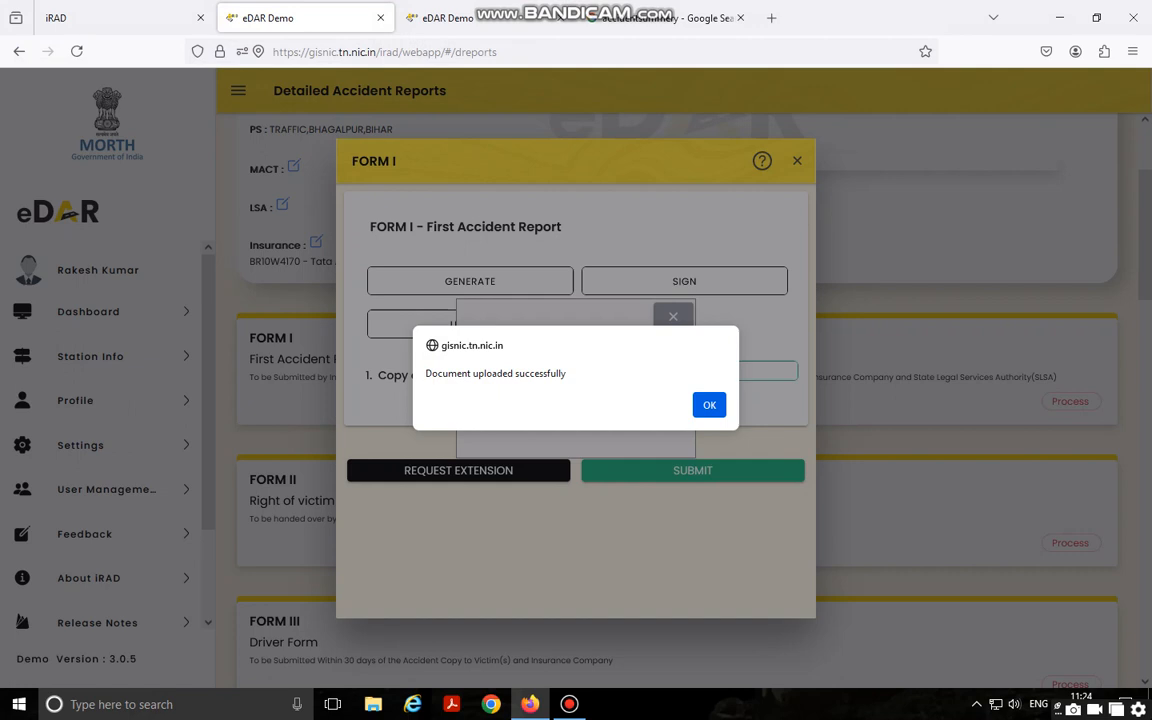
key(Return)
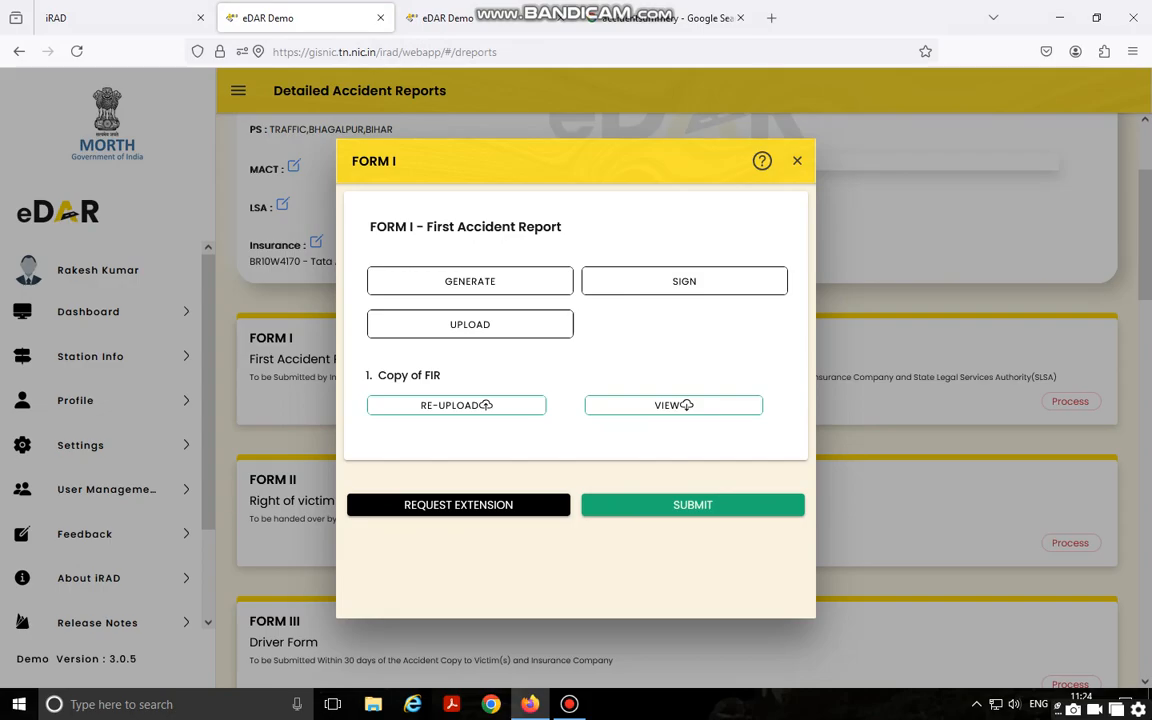
Generate the Form I First Accident Report and review its pages through to the list of documents and images to be attached
click(470, 281)
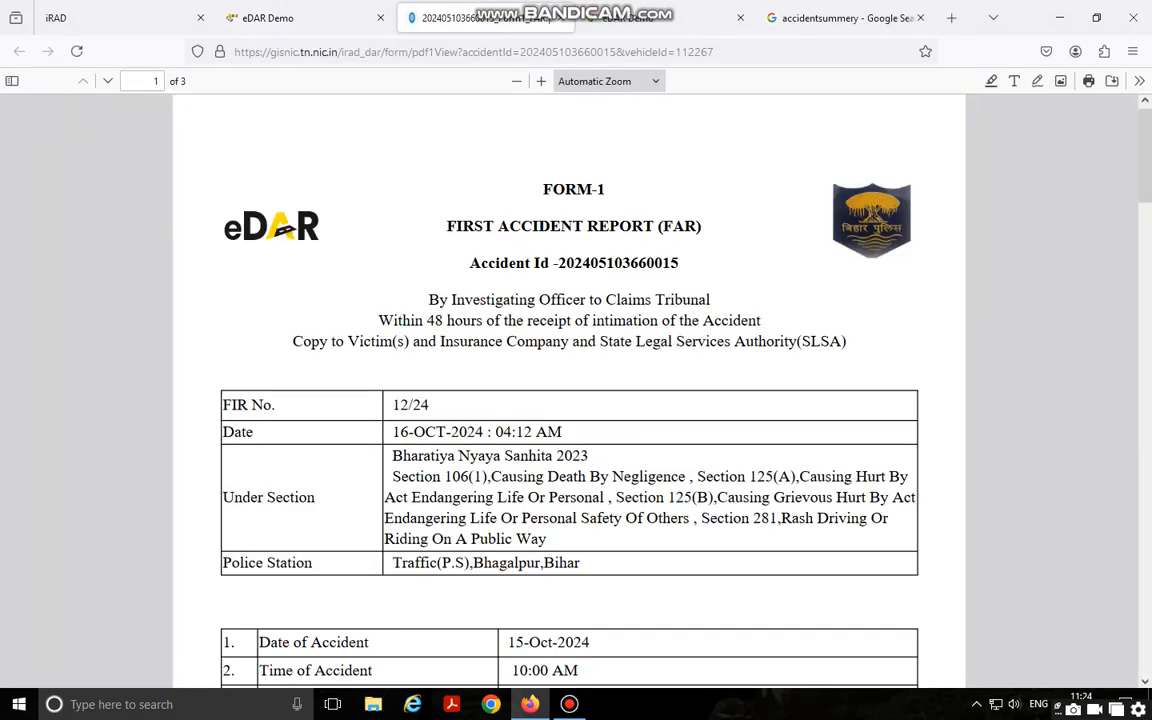
key(ctrl+p)
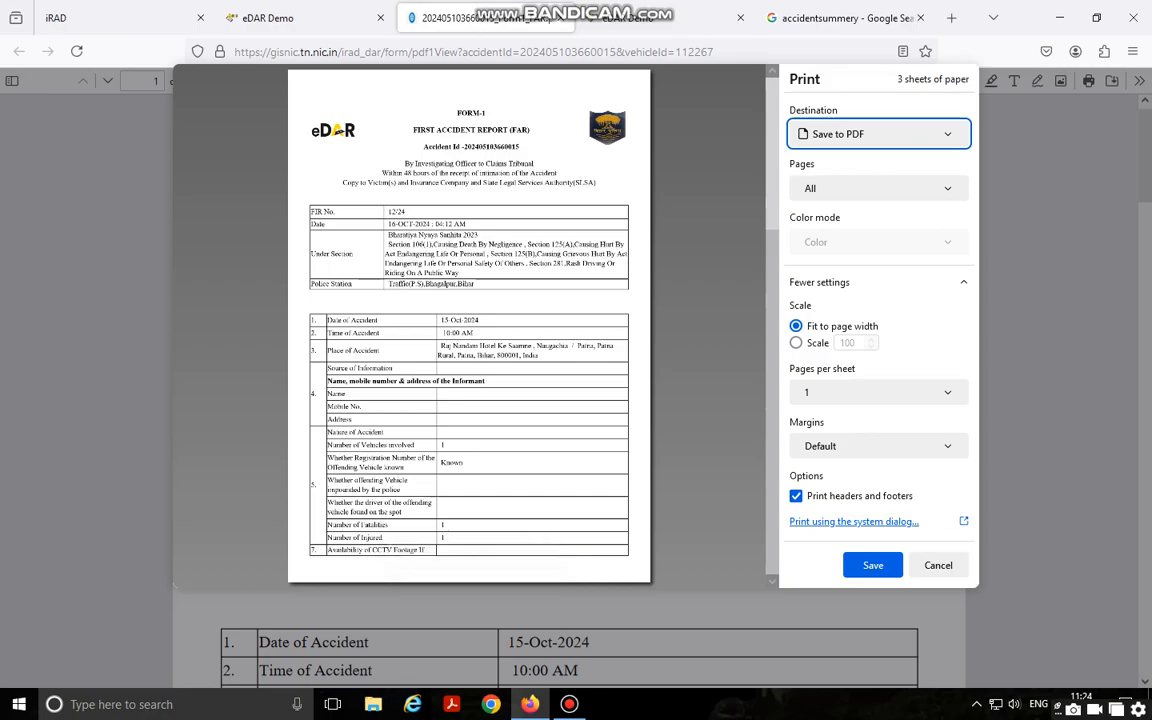
click(938, 565)
scroll(569, 390, down, 10)
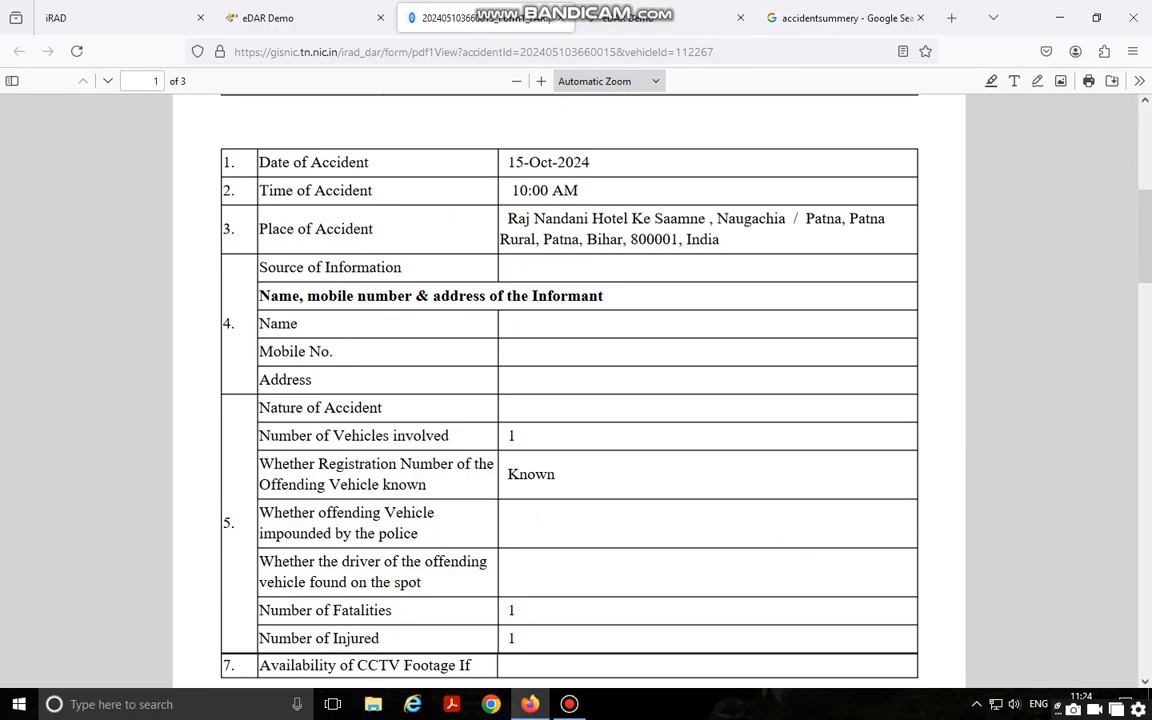
scroll(569, 390, down, 12)
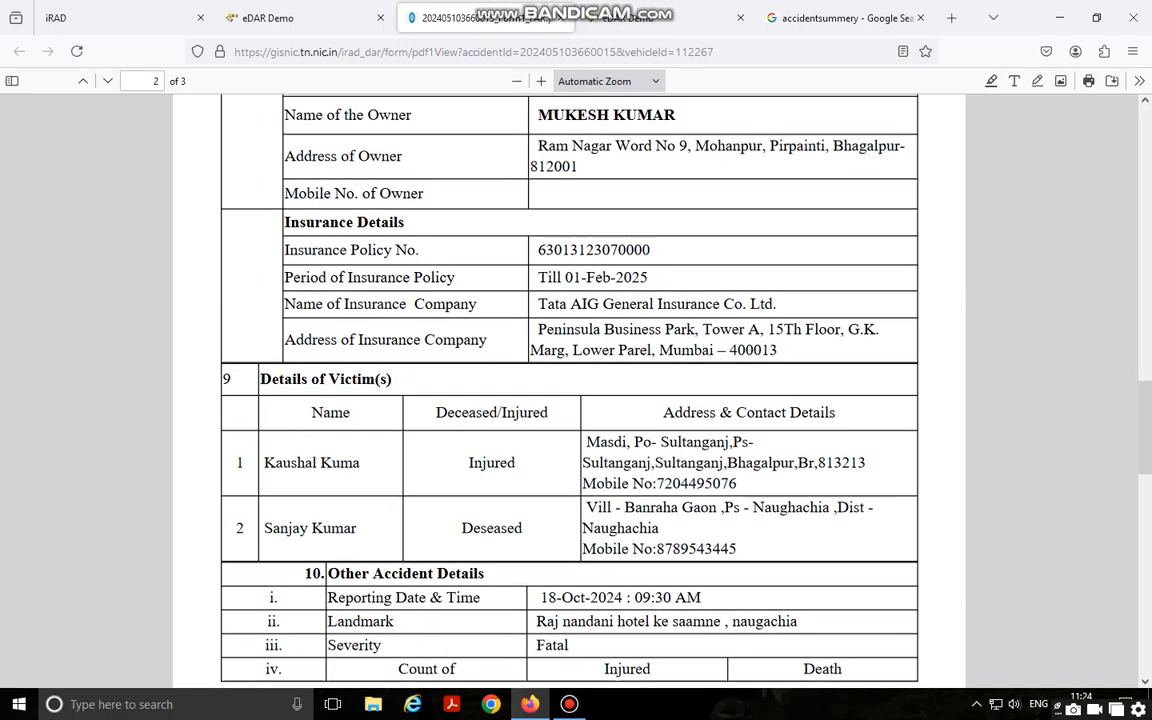
scroll(569, 390, down, 4)
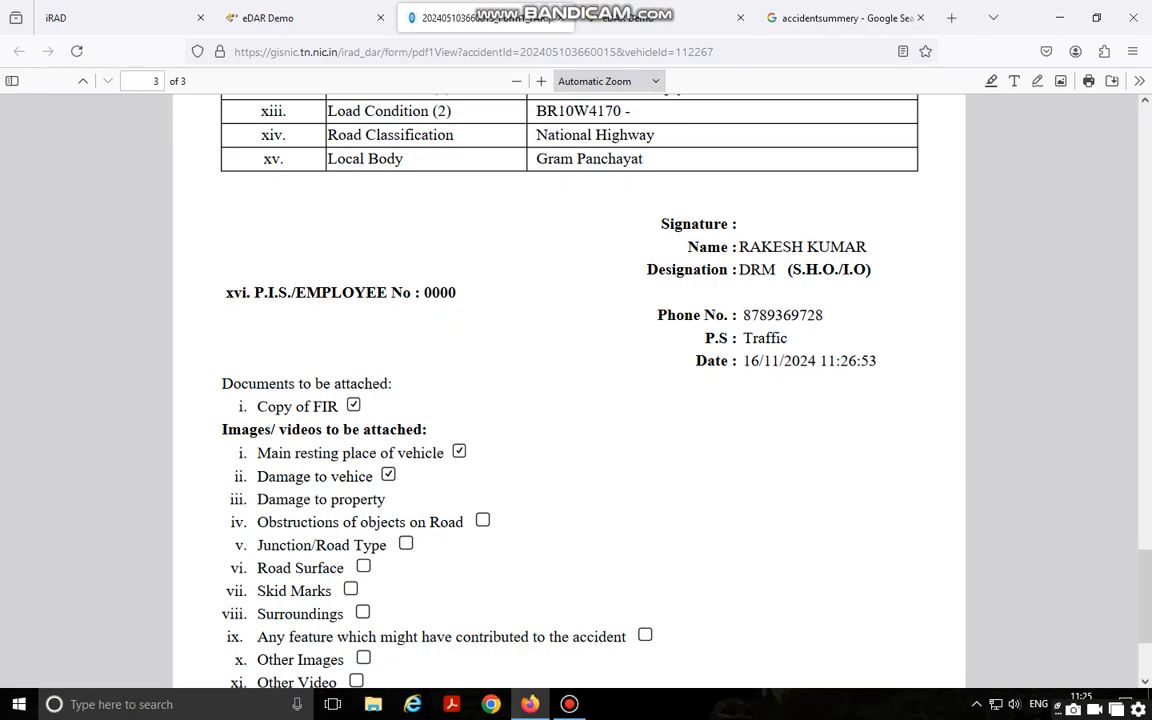
key(ctrl+p)
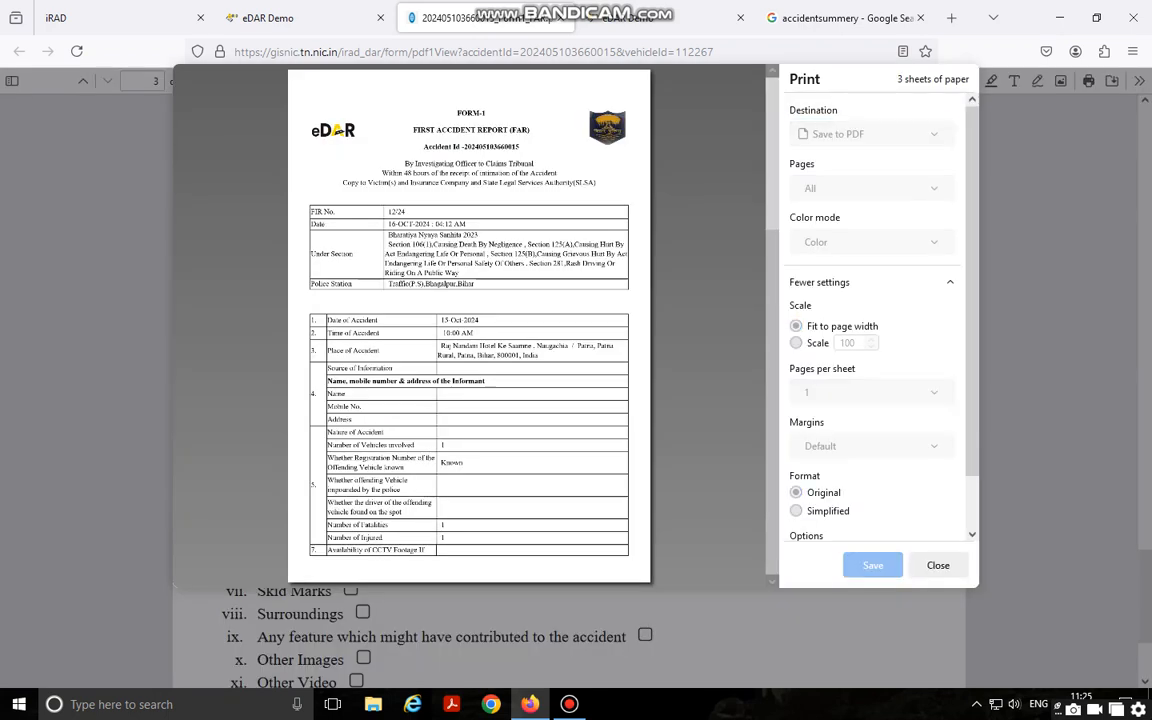
key(Return)
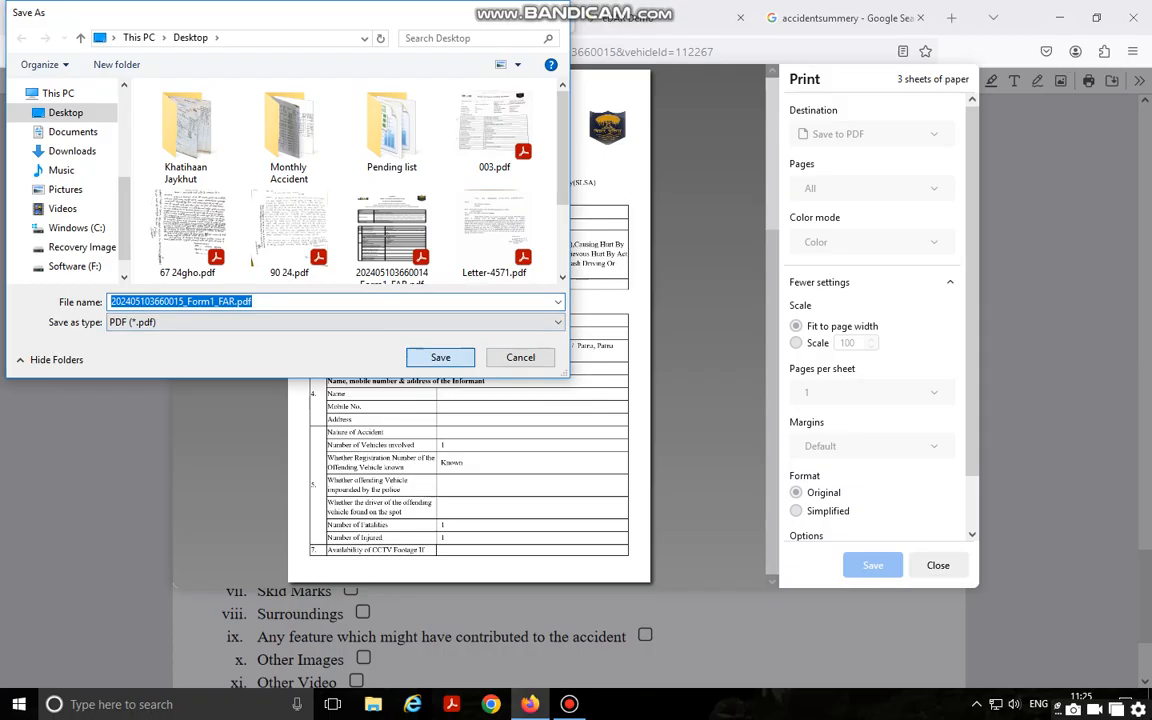
key(Return)
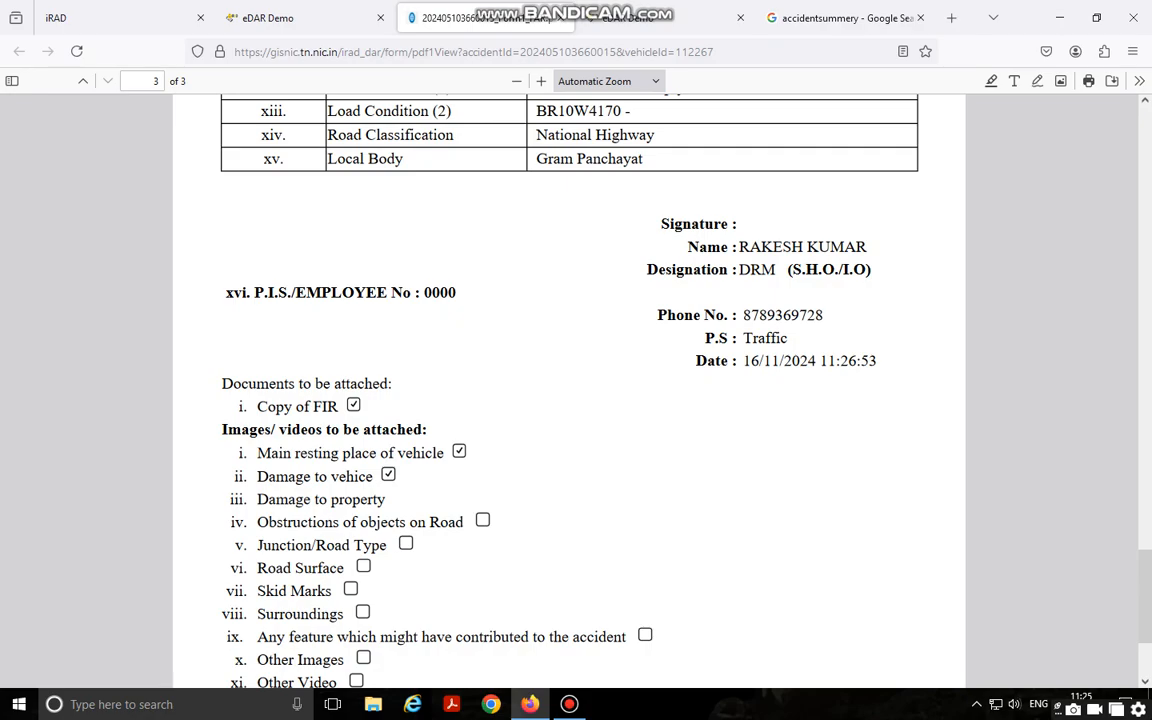
click(268, 18)
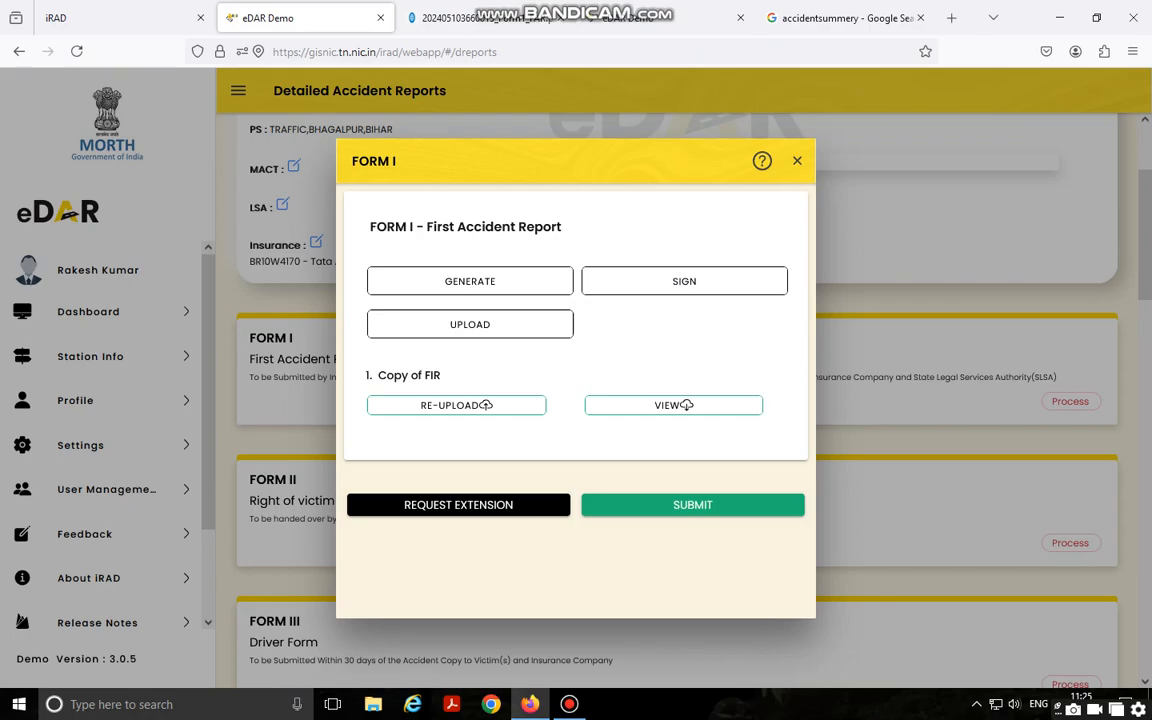
click(470, 325)
click(500, 363)
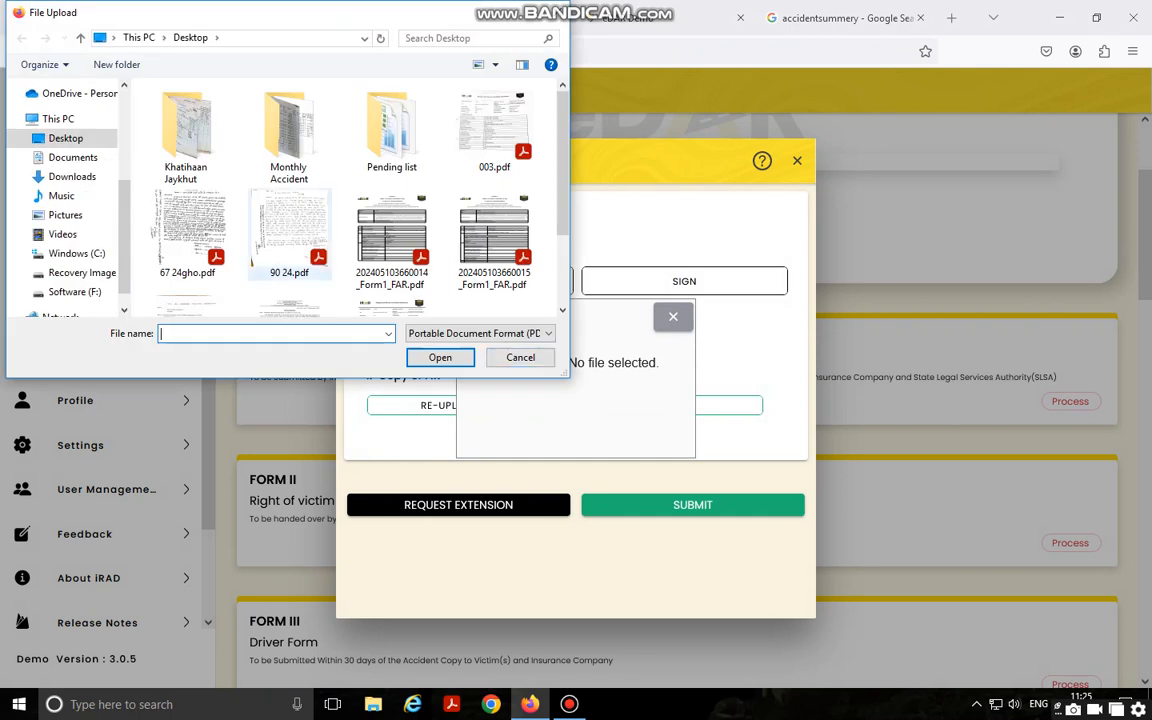
click(391, 238)
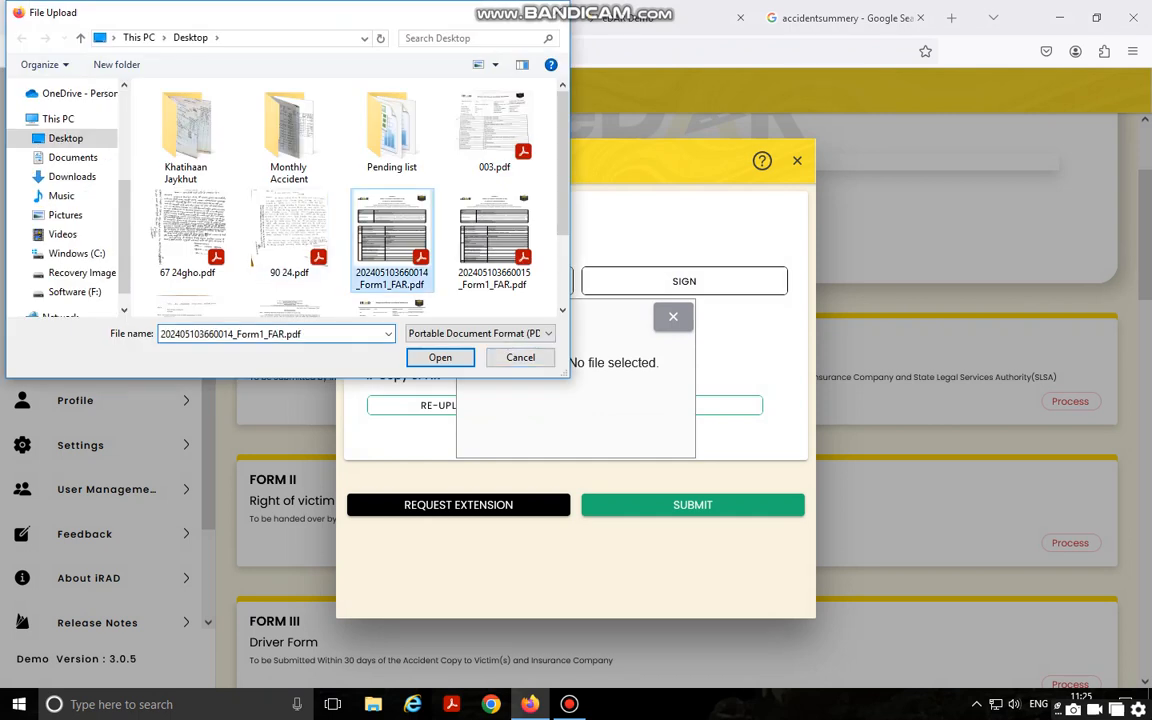
click(440, 358)
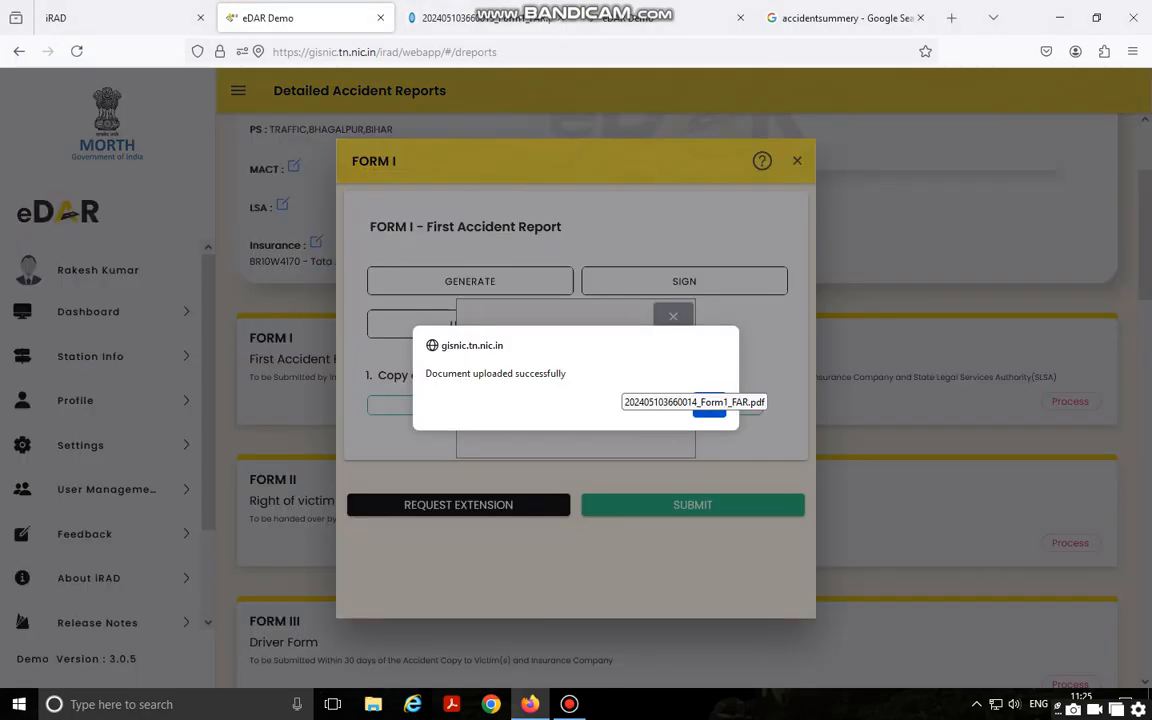
click(709, 408)
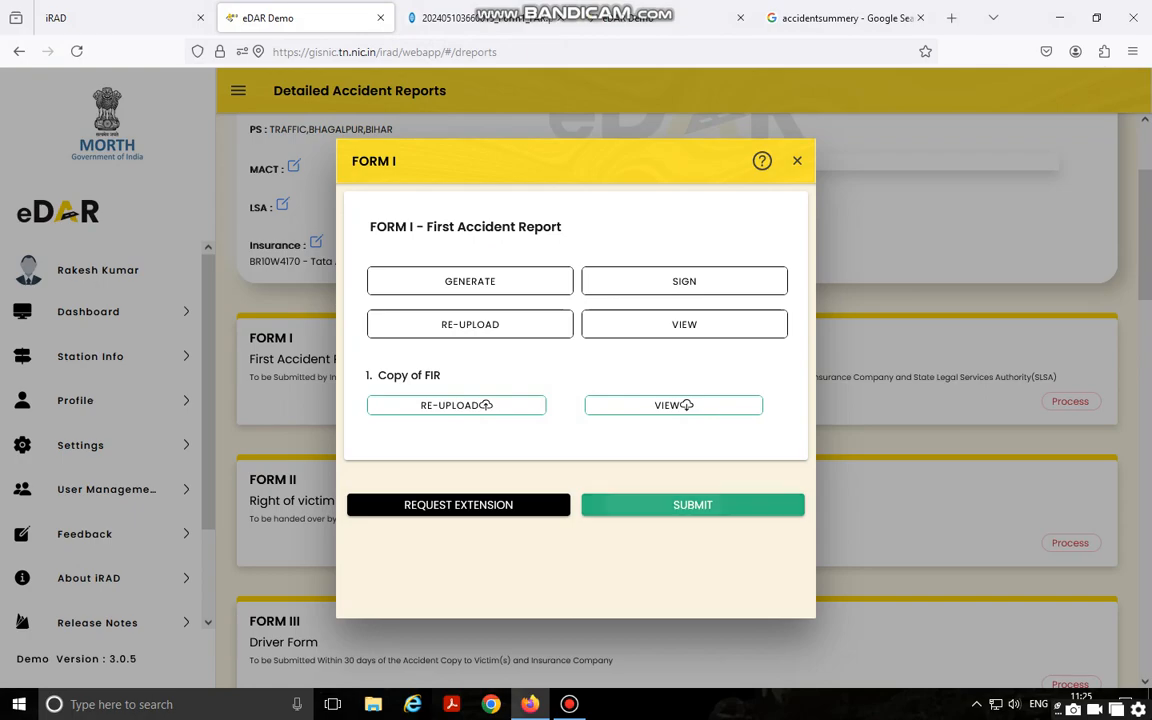
click(692, 504)
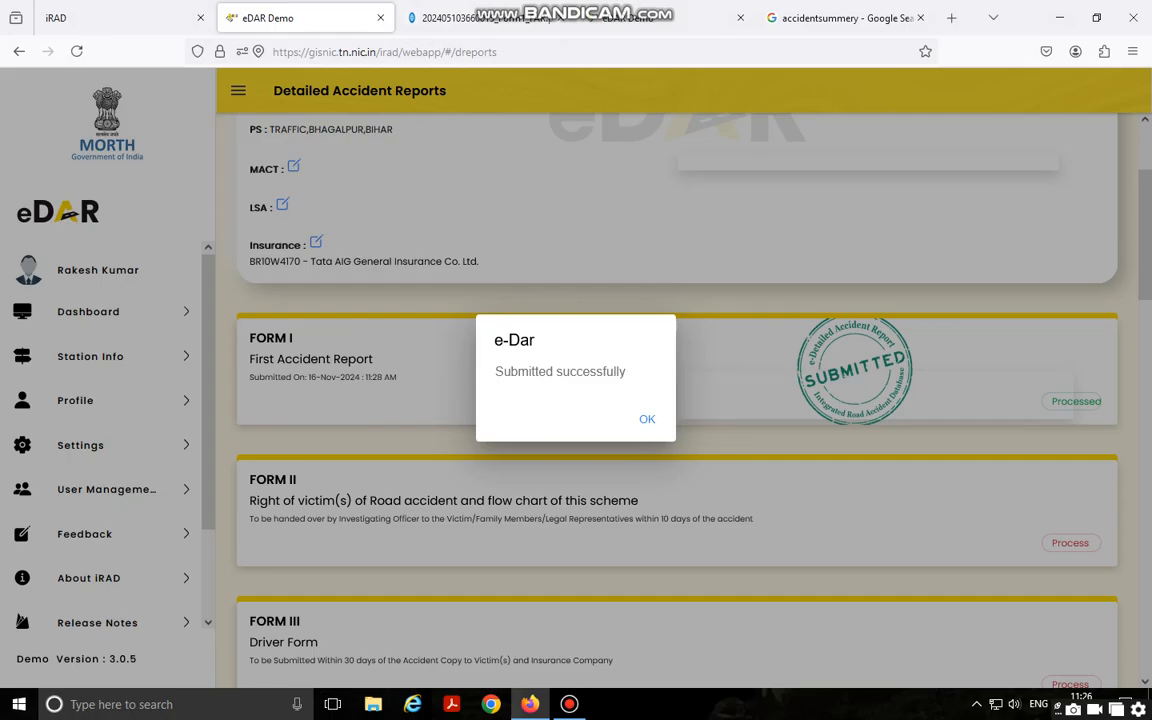
key(Return)
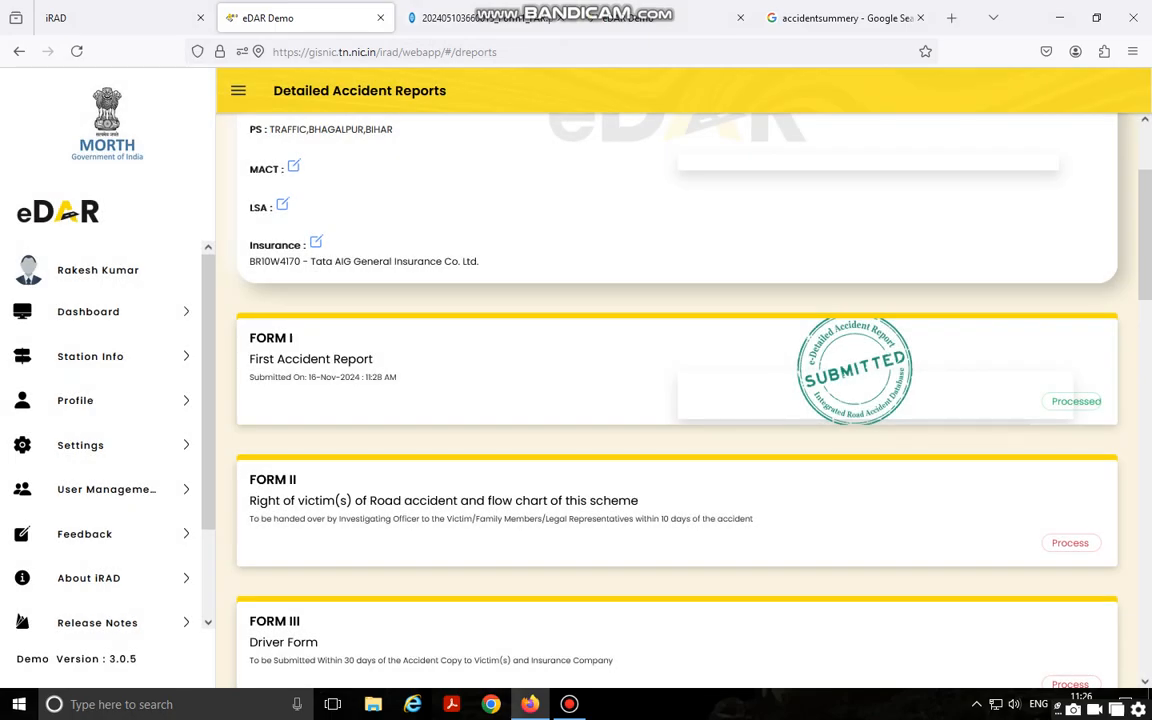
Open Form II, the rights of victims and scheme flow chart, for processing and check the victims listed in it
scroll(676, 400, down, 2)
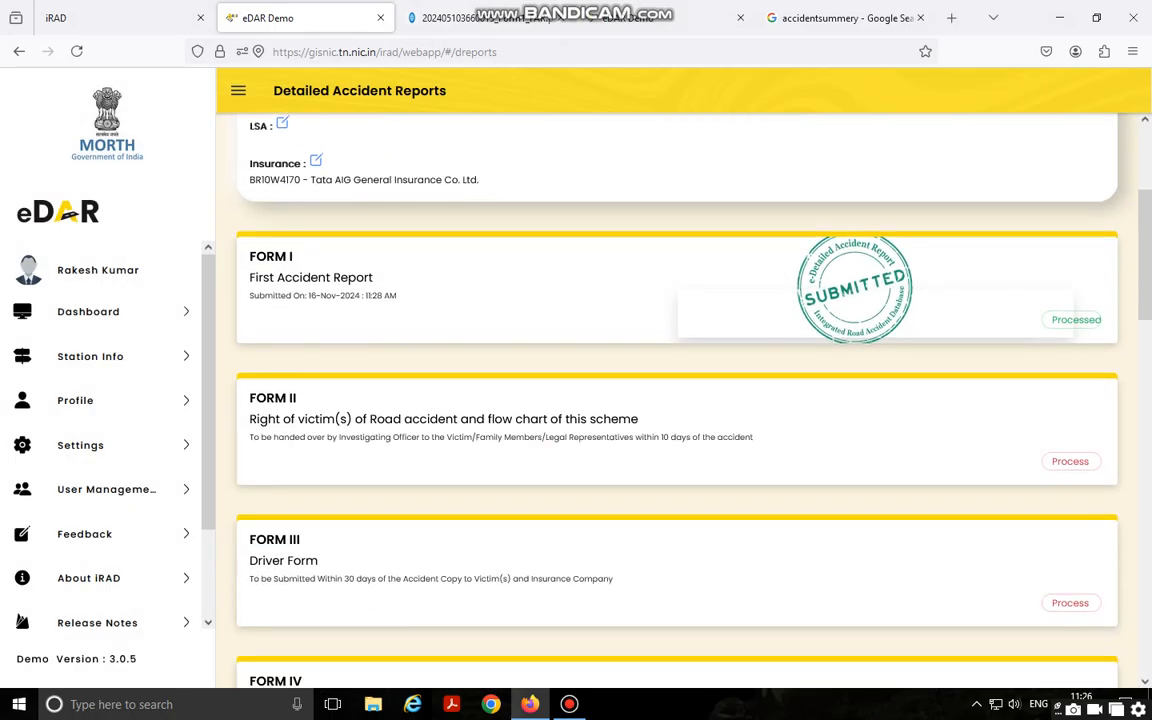
scroll(676, 400, down, 2)
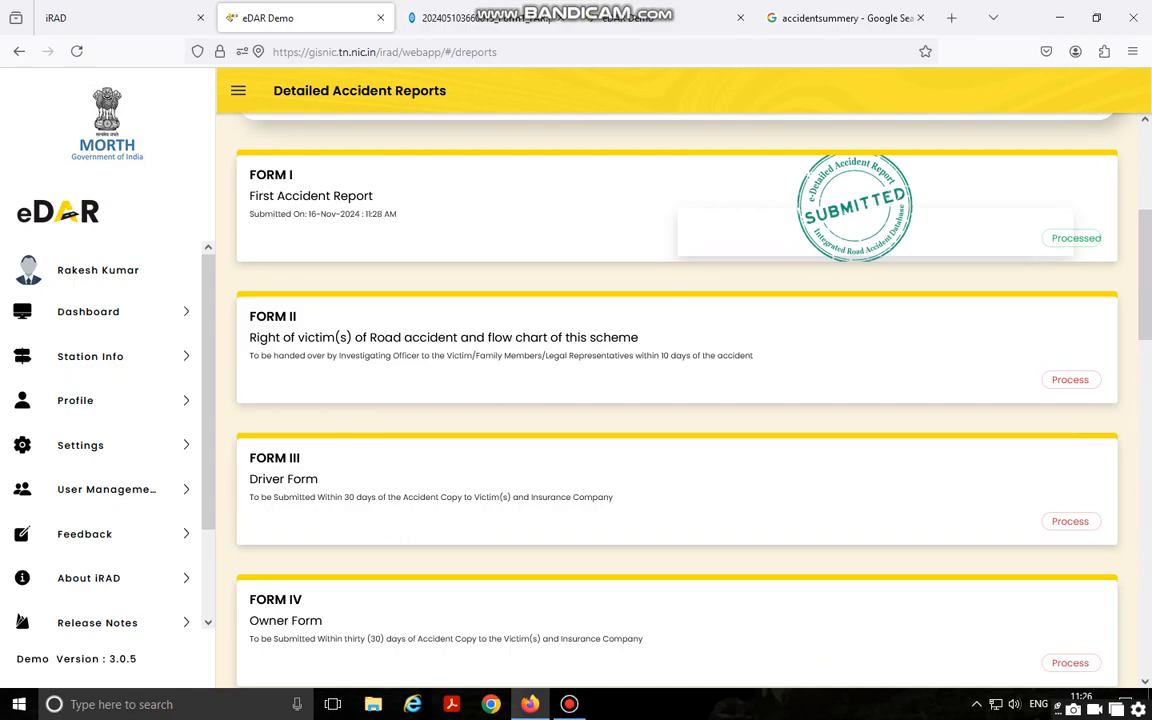
drag(754, 356, 485, 356)
click(485, 356)
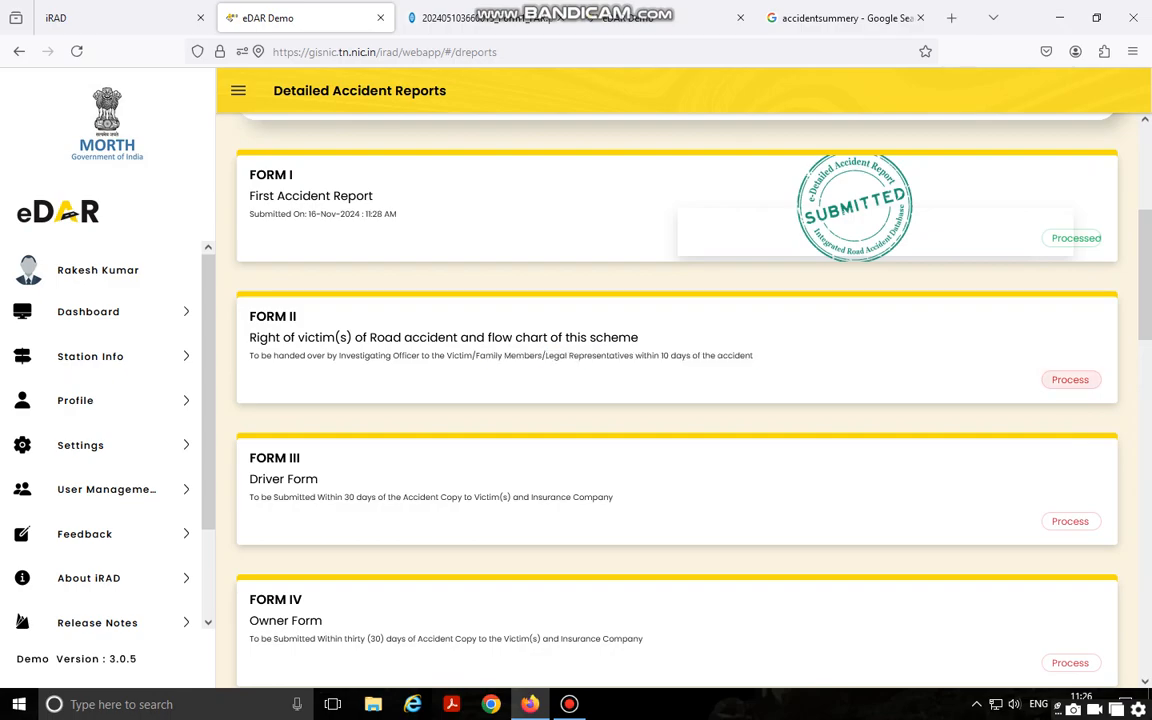
click(1070, 379)
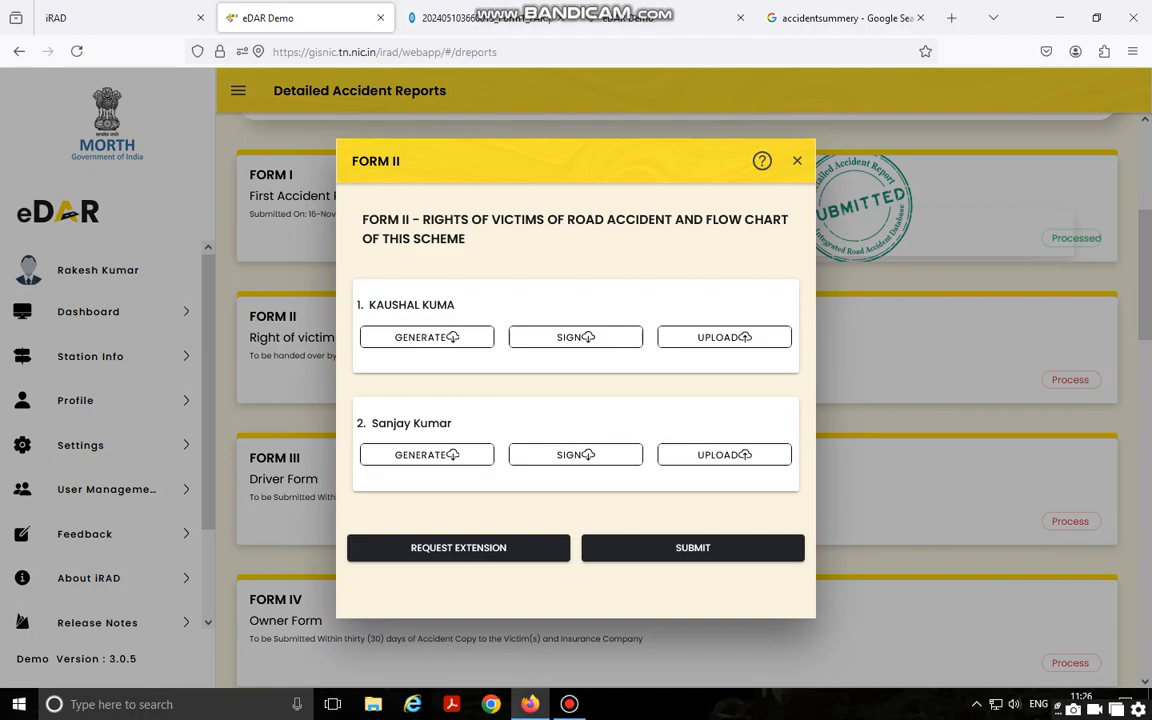
drag(369, 305, 458, 305)
drag(372, 423, 454, 423)
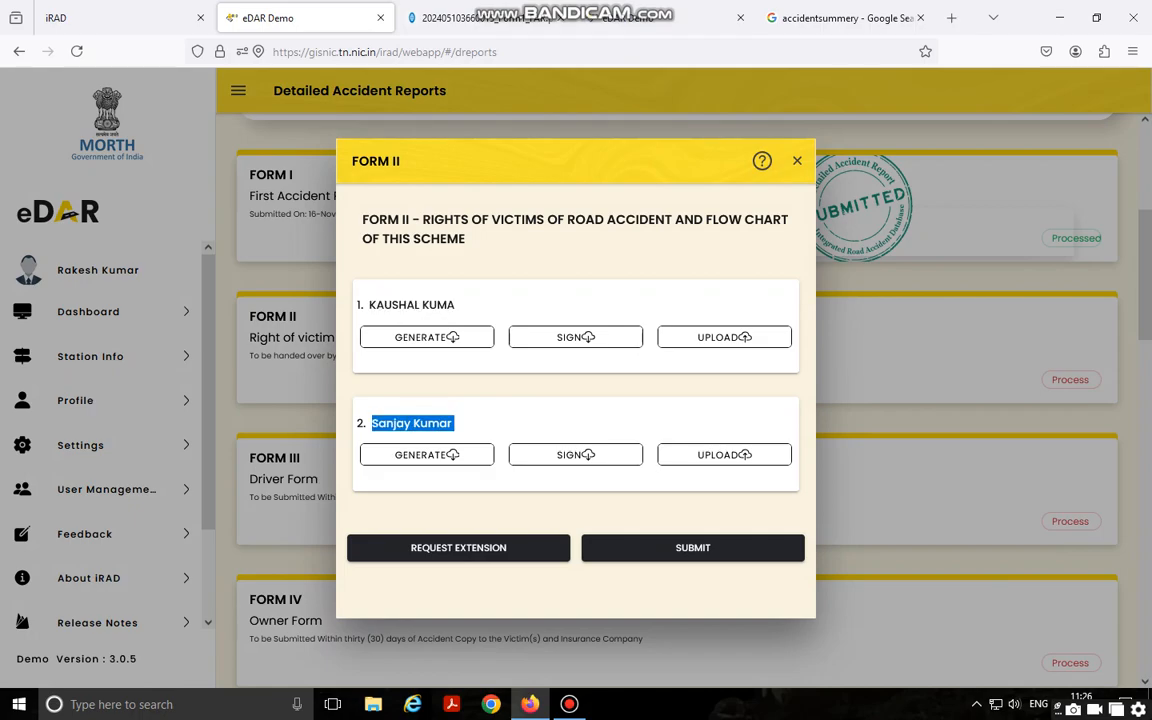
Generate Form II for the first listed victim and review its rights list, flow chart, acknowledgement and attached documents section
click(427, 337)
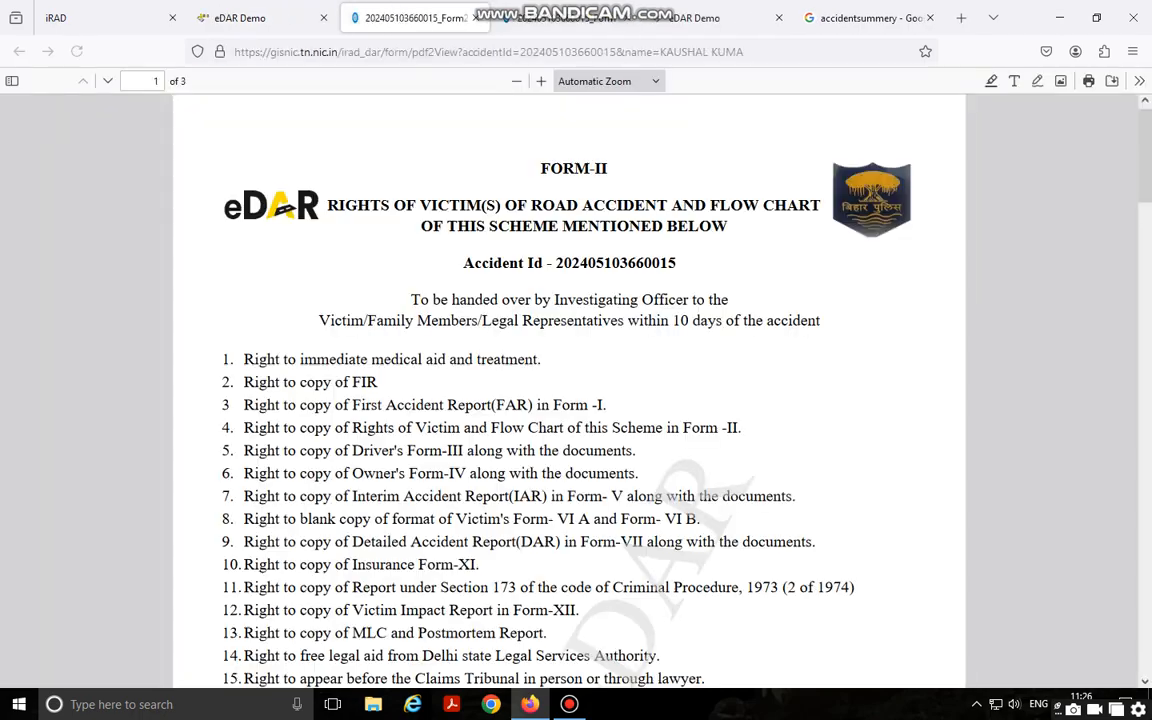
scroll(569, 390, down, 6)
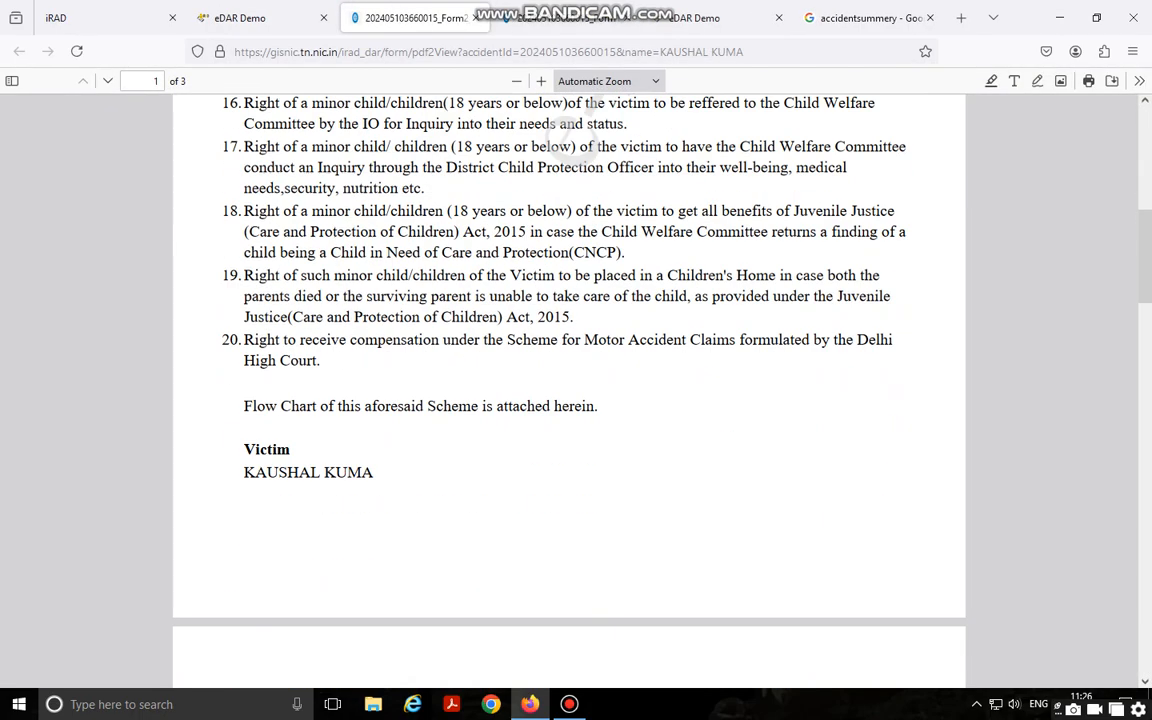
scroll(569, 390, down, 3)
scroll(569, 390, down, 6)
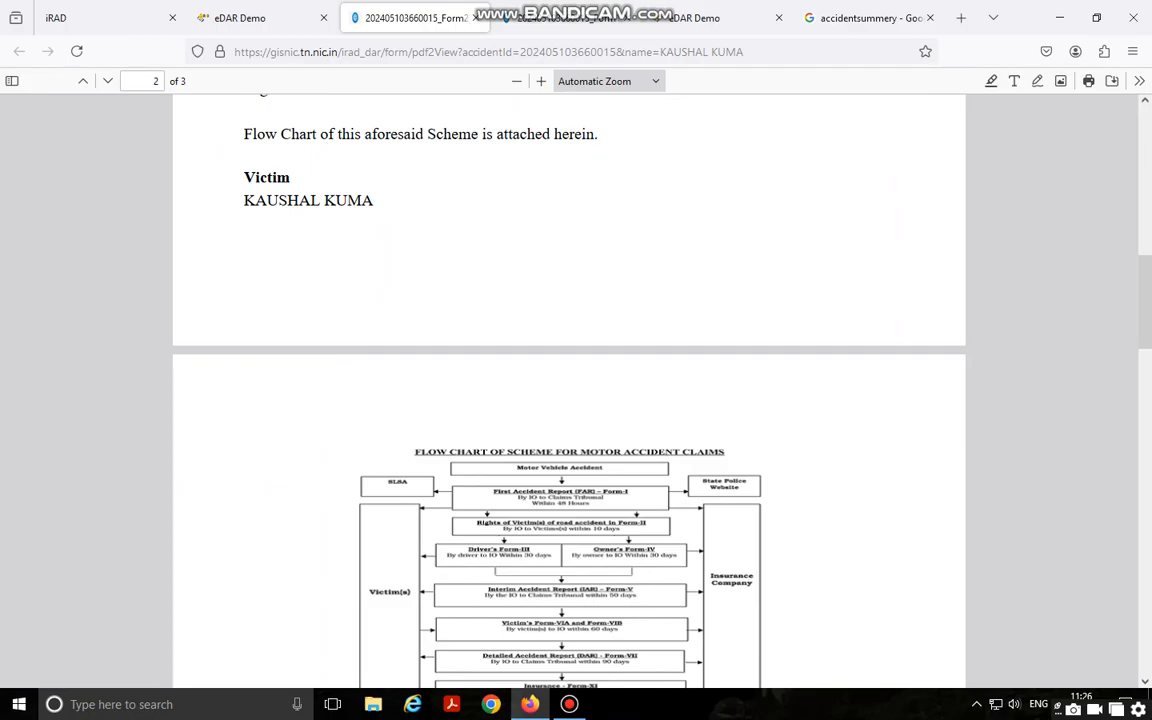
scroll(569, 390, down, 5)
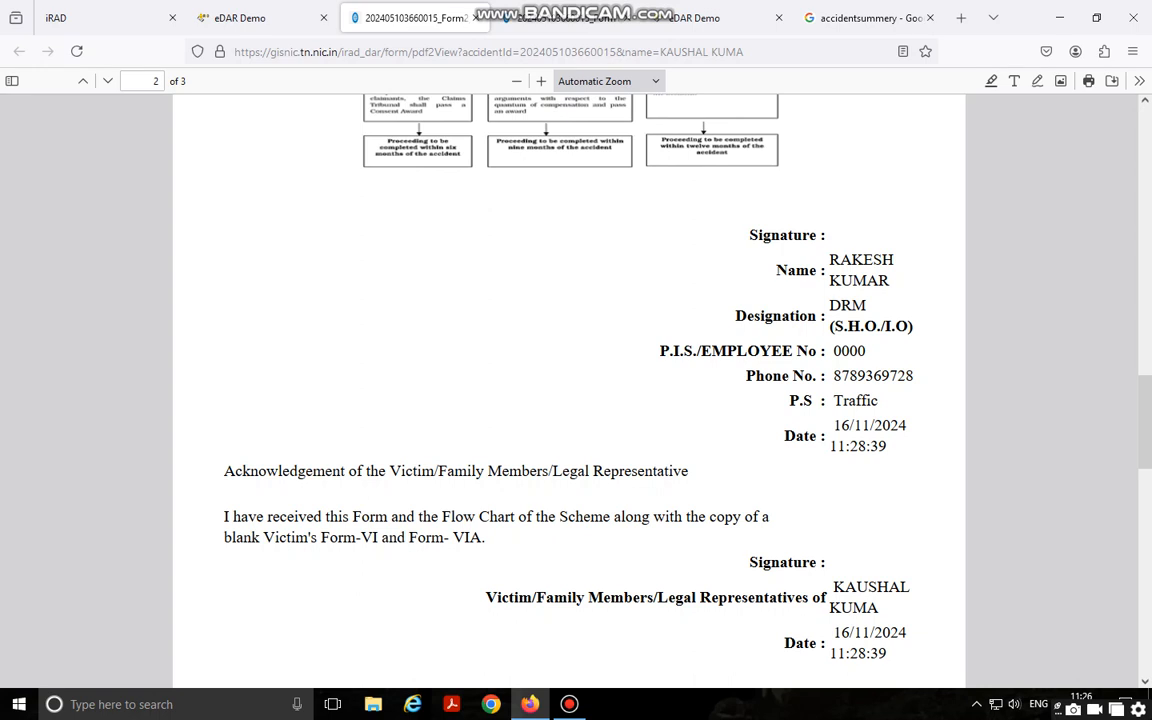
scroll(569, 390, down, 3)
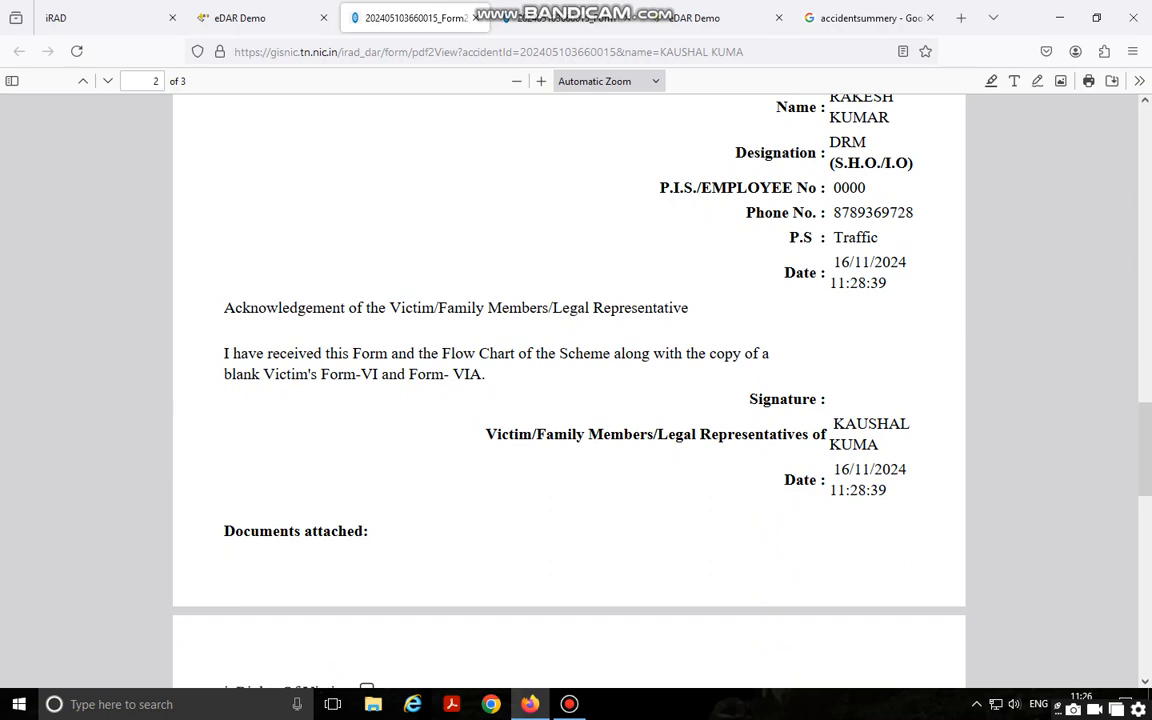
scroll(569, 390, down, 3)
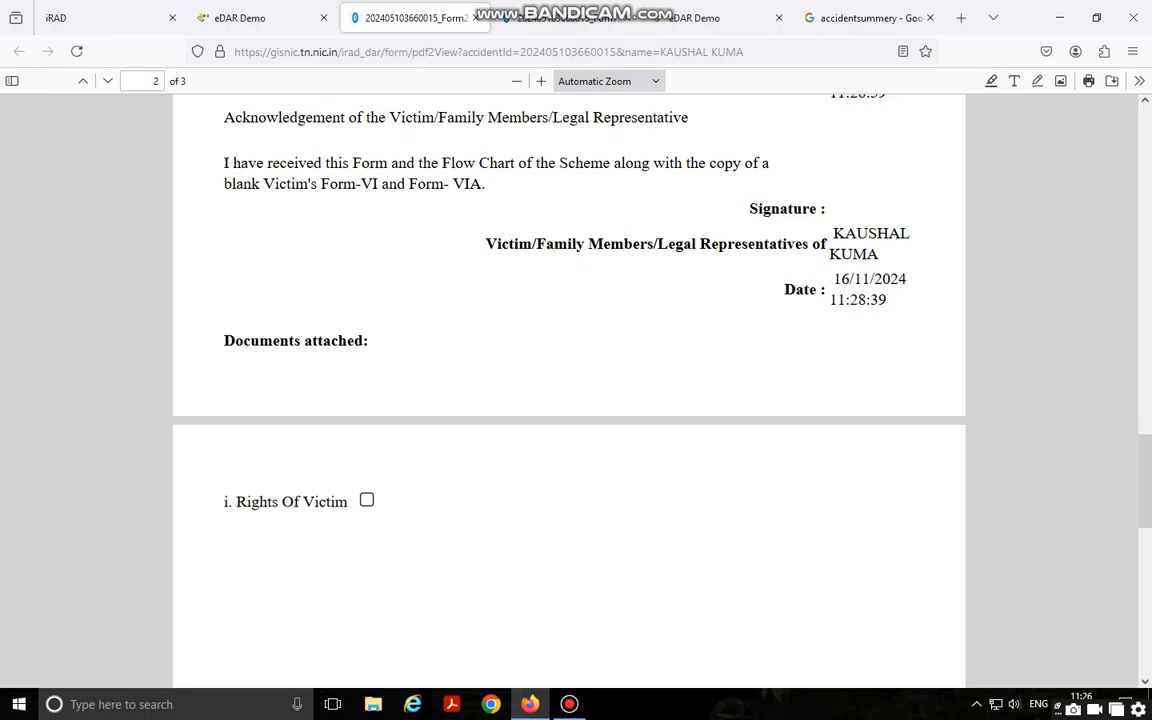
Return to the Form II dialog and start choosing a file to upload for the second listed victim
click(240, 18)
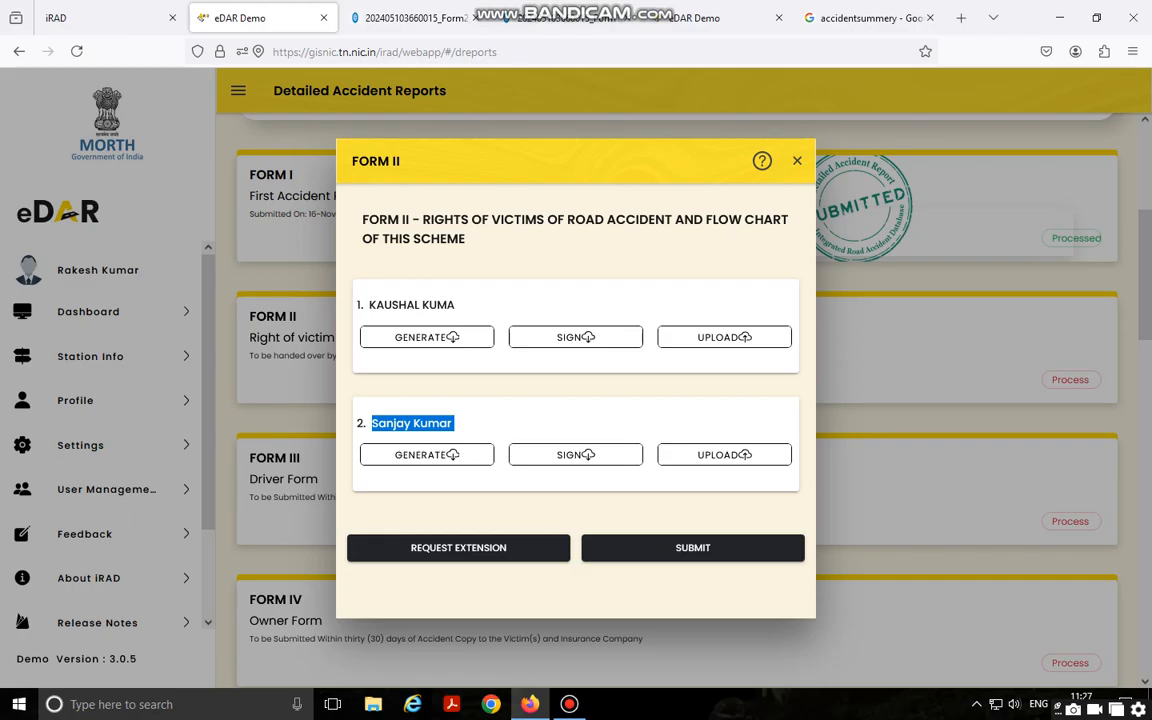
click(724, 455)
click(500, 363)
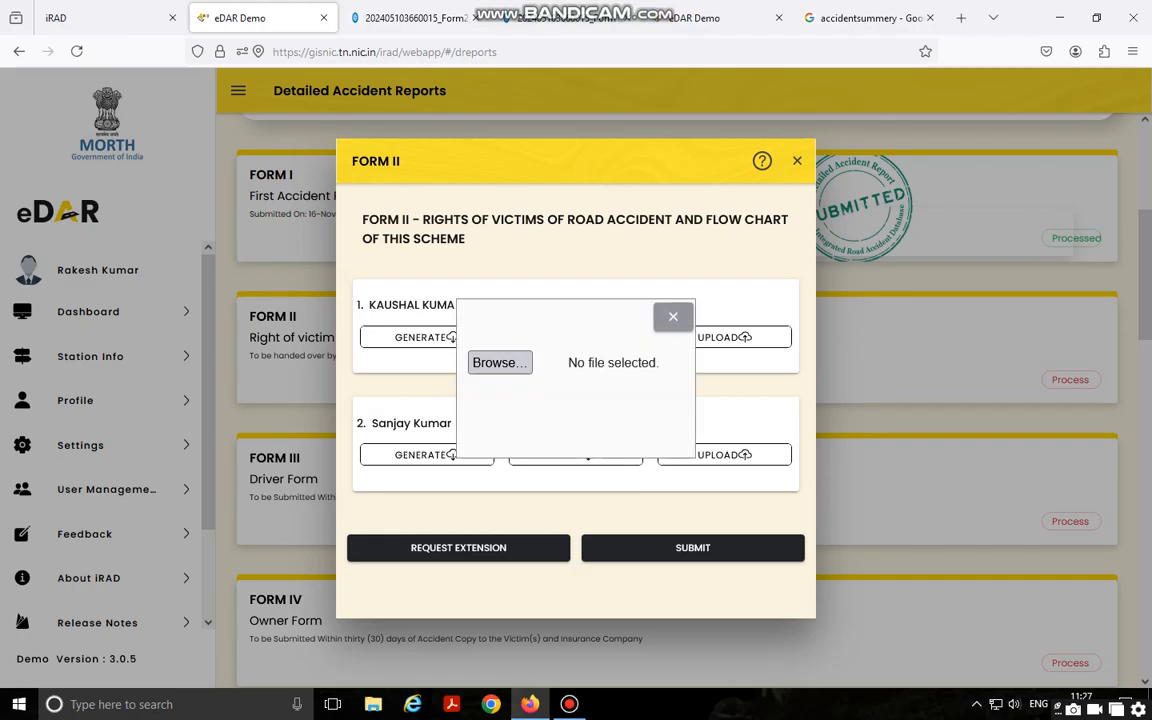